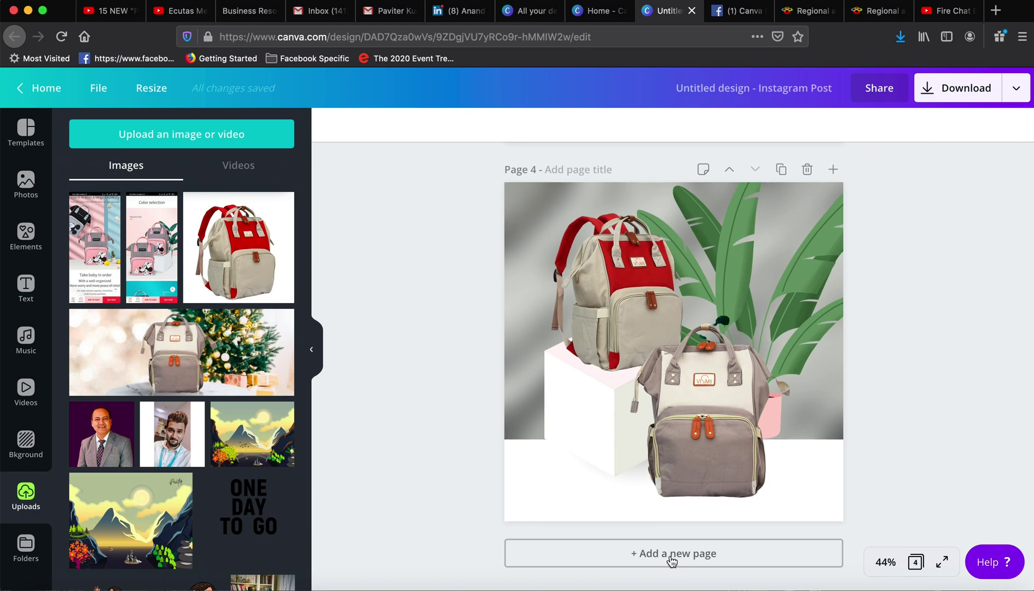
Add a new page to the design and place the uploaded red backpack photo on it.
left_click(670, 554)
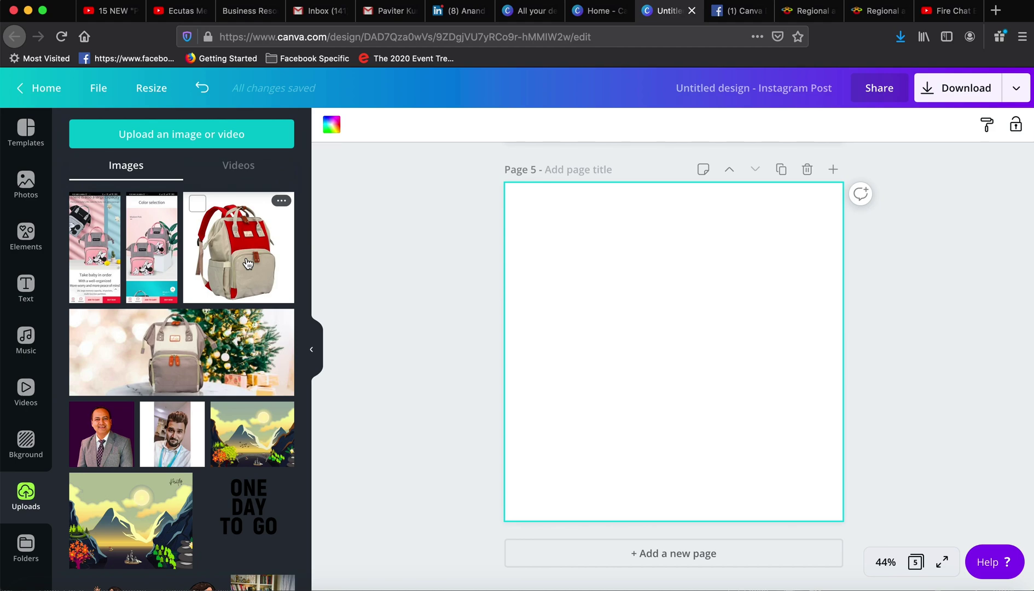
left_click(246, 262)
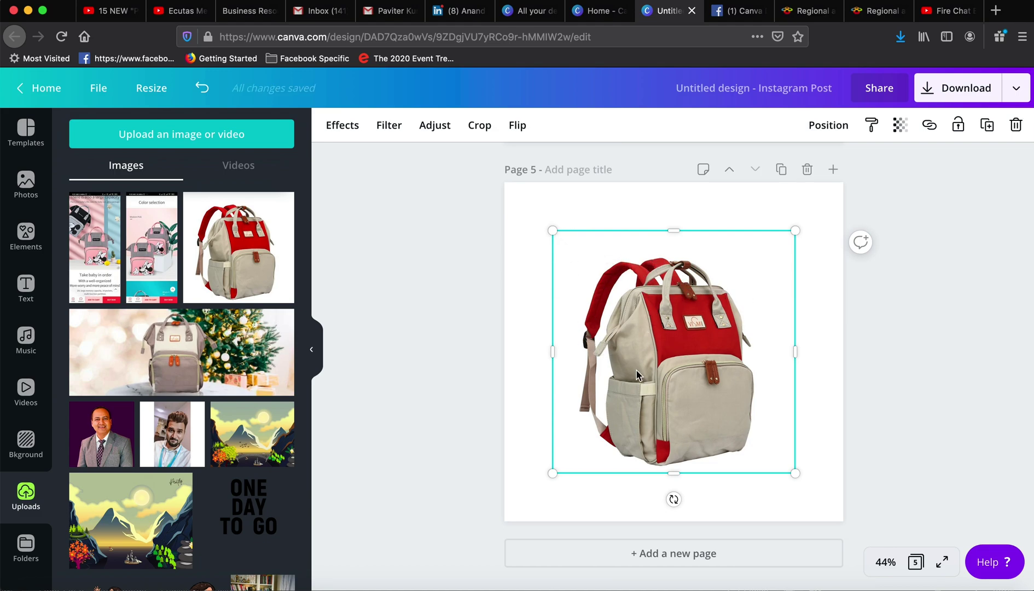
Remove the background from the red backpack photo and scale it down to about 386 × 386.
left_click(342, 126)
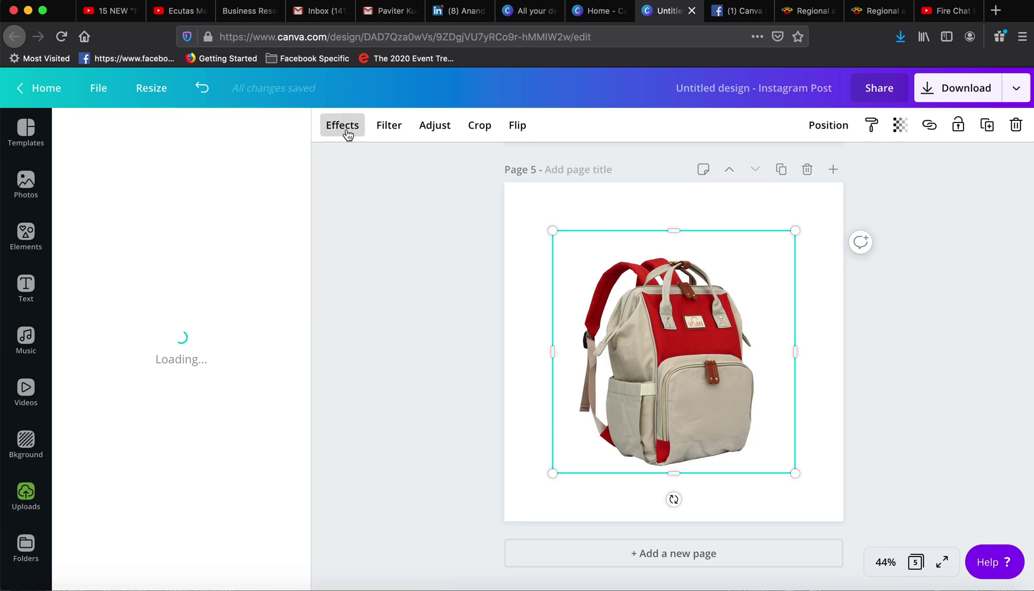
left_click(172, 186)
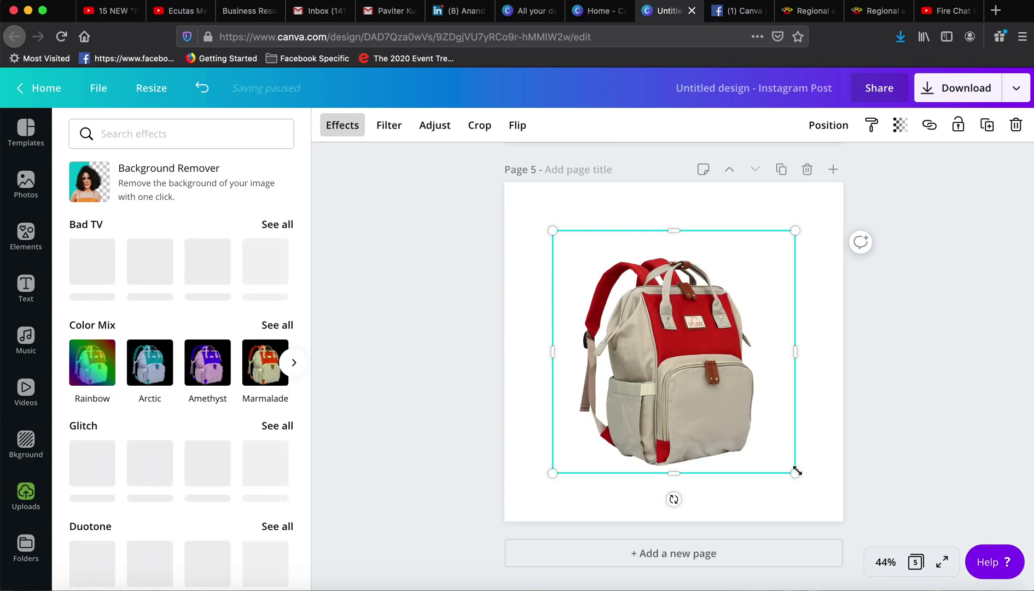
left_click_drag(776, 458, 674, 351)
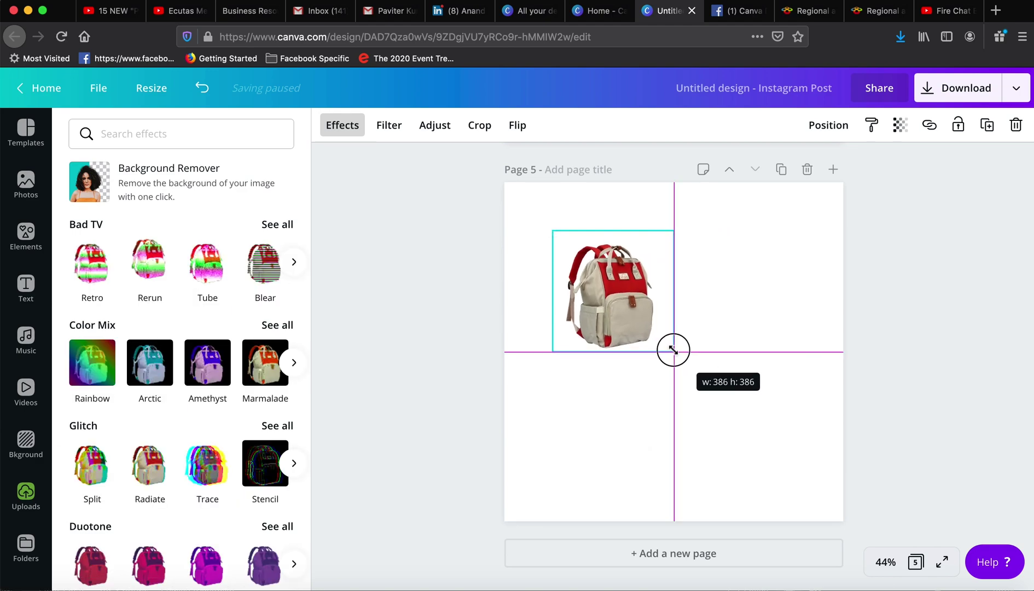
left_click(882, 295)
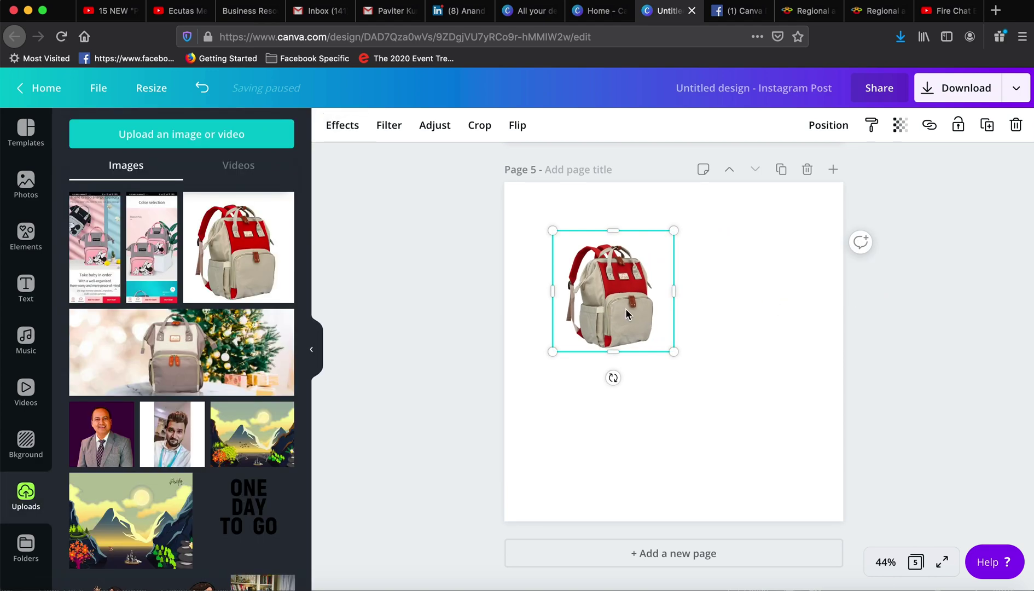
Add the uploaded grey backpack photo with the Christmas tree, slightly enlarged and with its background removed, below the red backpack.
left_click(180, 354)
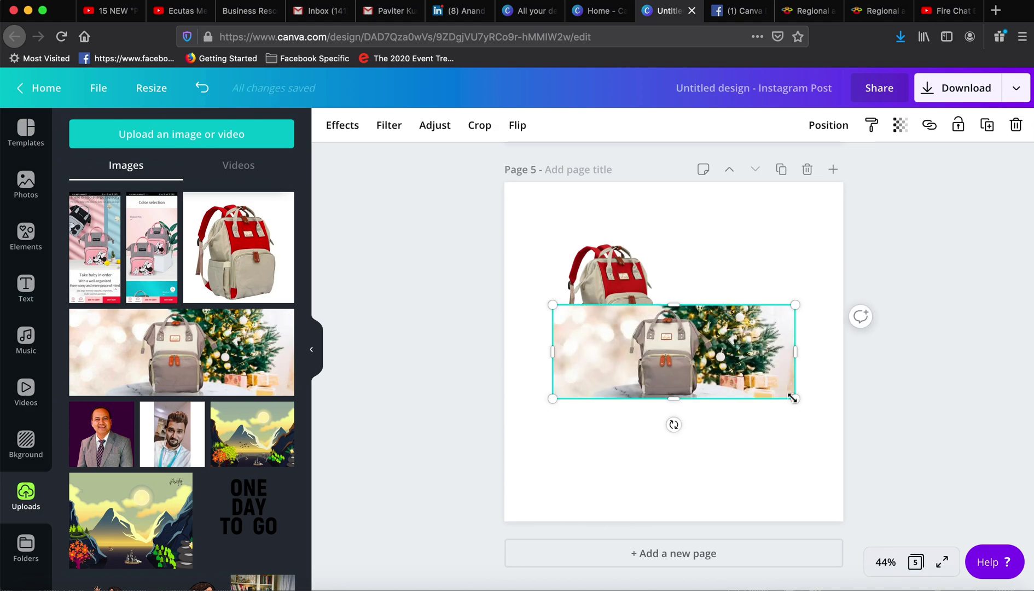
left_click_drag(792, 398, 833, 413)
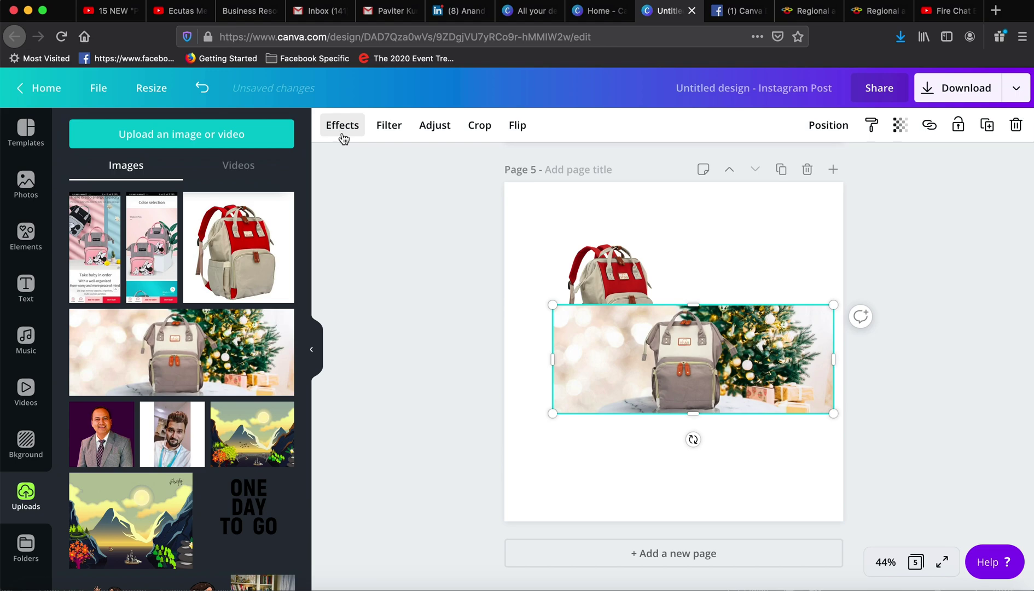
left_click(343, 137)
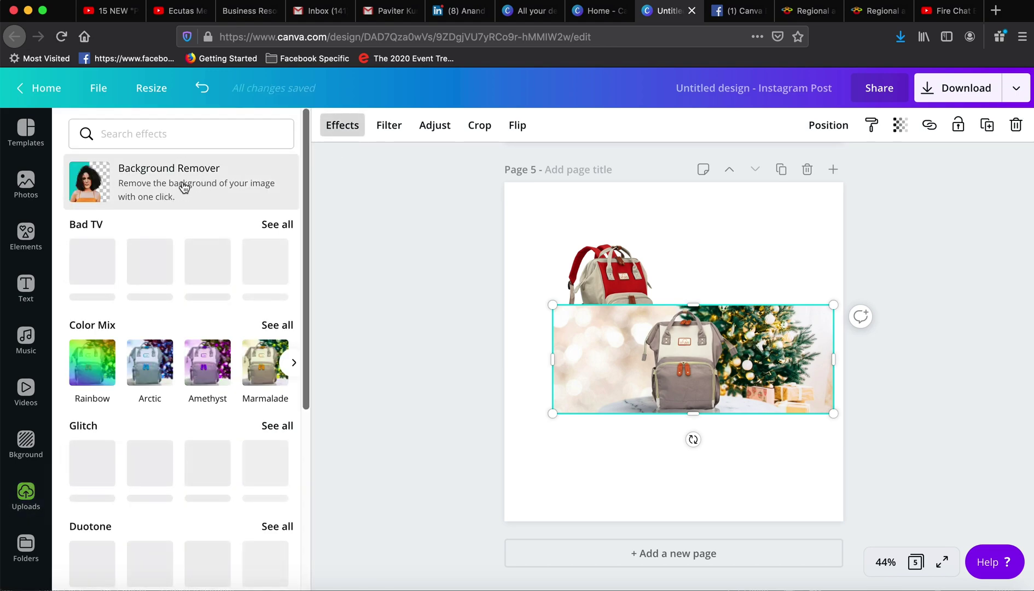
left_click(184, 188)
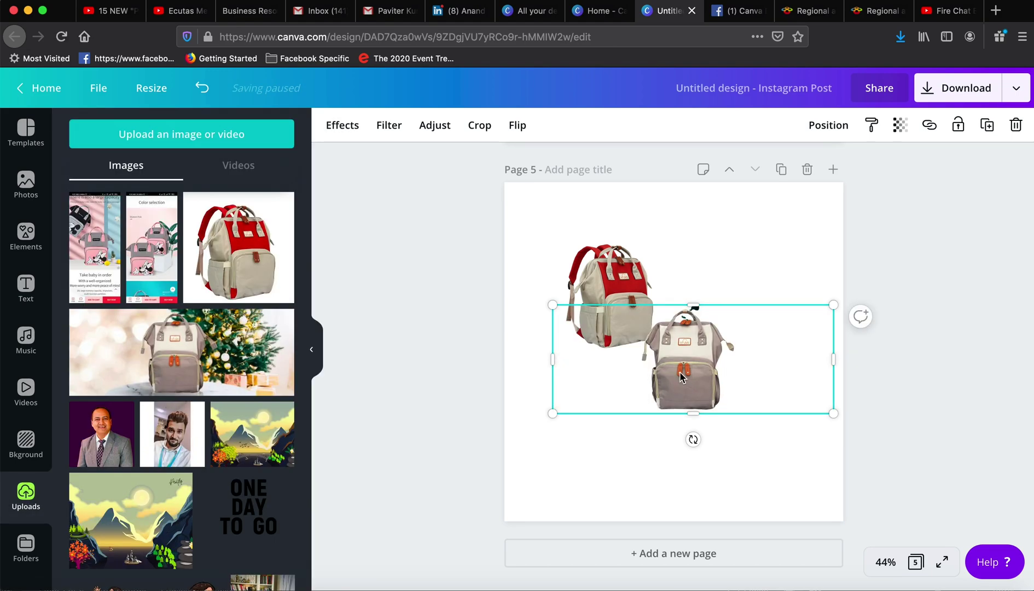
left_click_drag(676, 372, 663, 425)
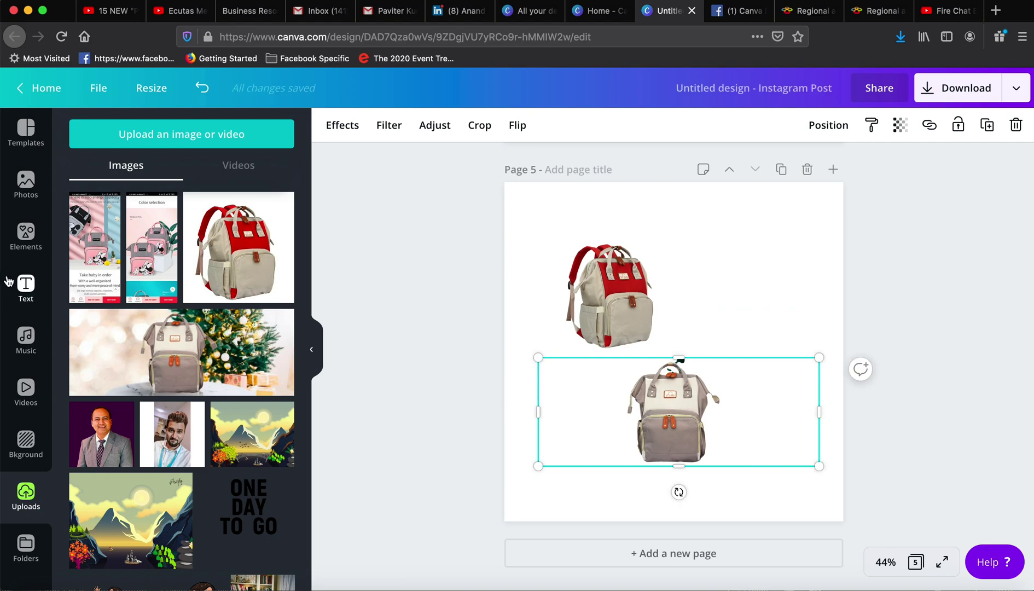
Search the elements for "White cube" and insert the light grey cube with the round white shadow.
left_click(26, 236)
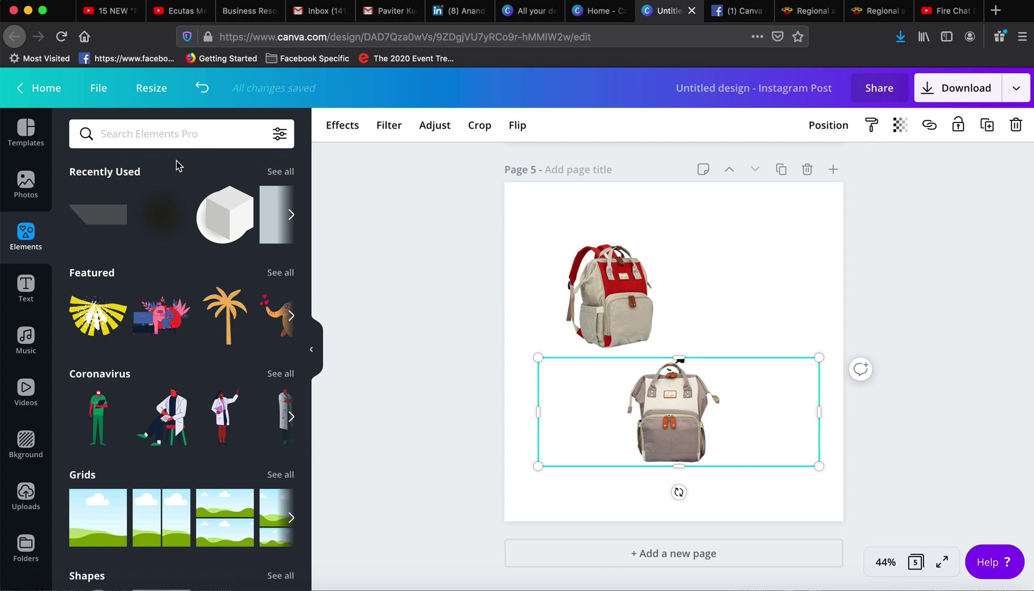
left_click(176, 138)
type("Cu")
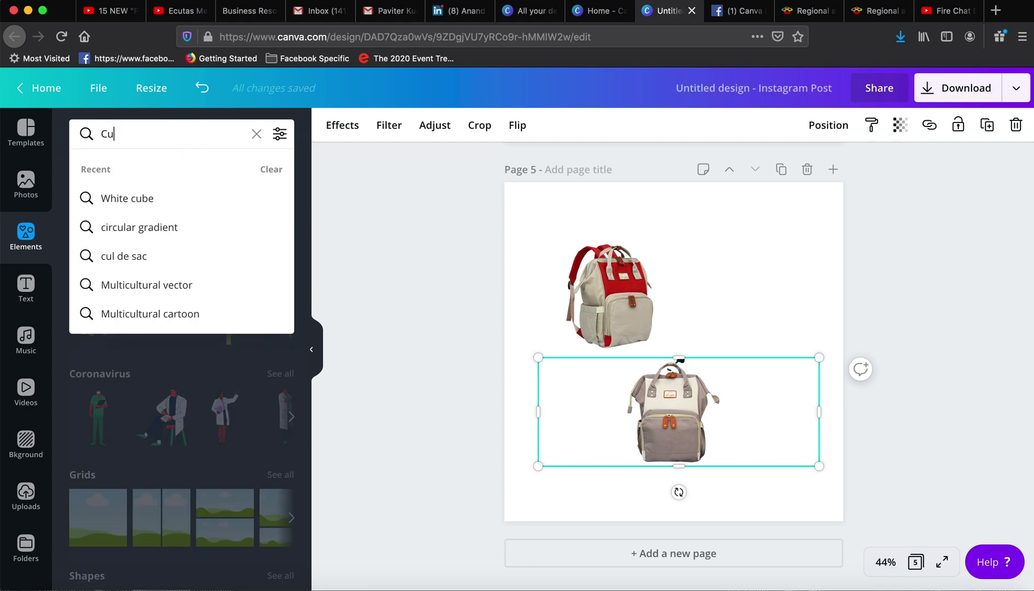
type("be")
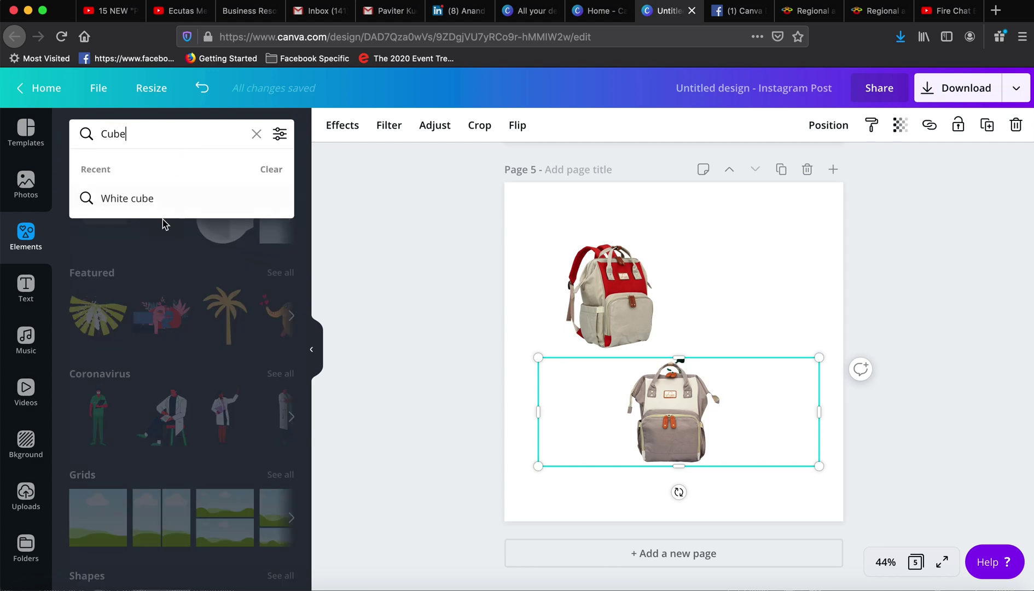
left_click(159, 202)
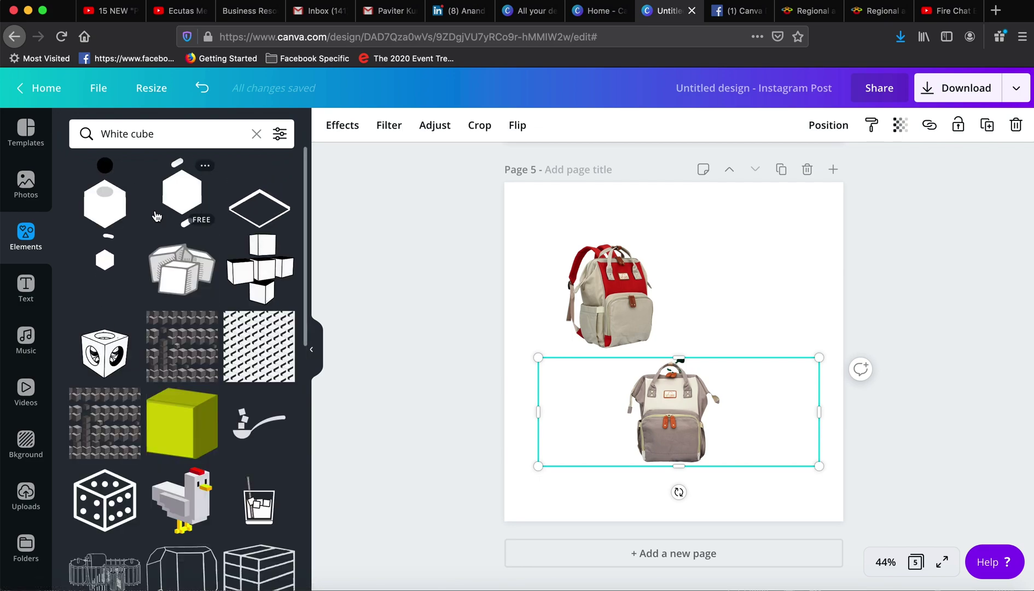
scroll(164, 328, "down", 10)
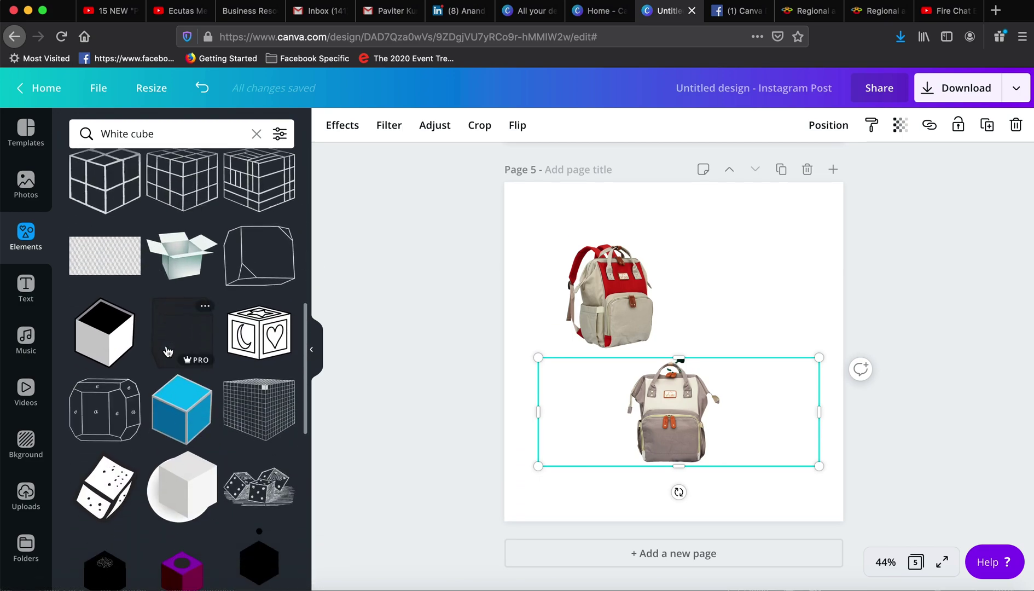
scroll(168, 350, "down", 3)
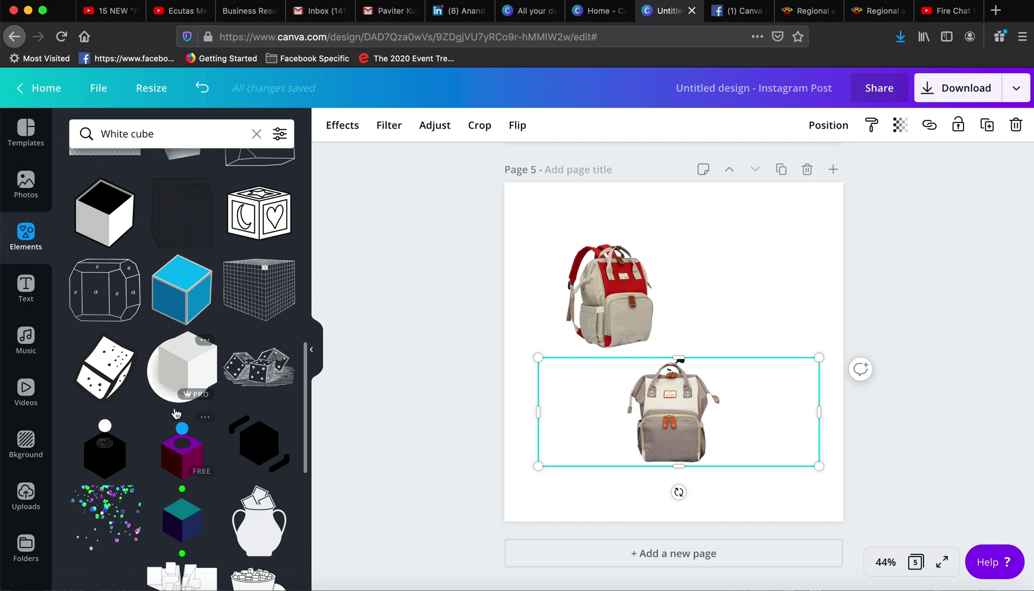
left_click(170, 372)
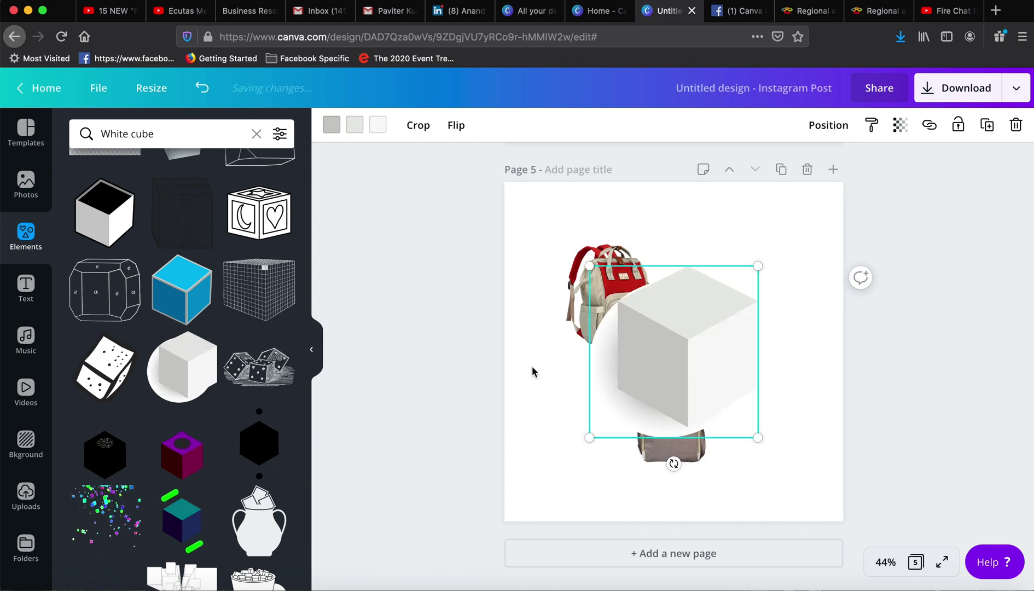
Scale the cube down to roughly half its size and place it under the red backpack.
left_click_drag(667, 351, 719, 363)
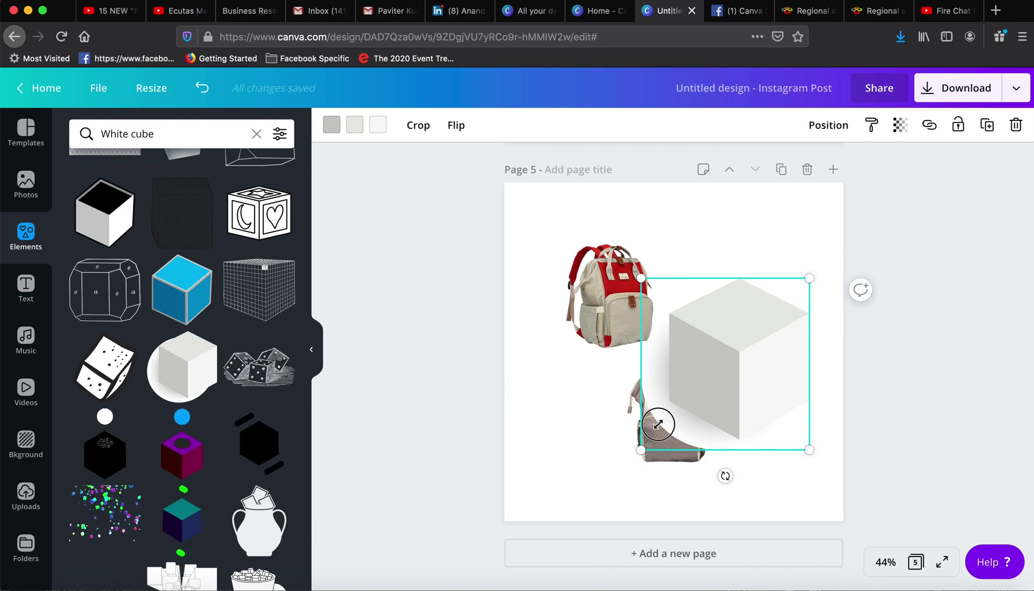
left_click_drag(640, 449, 716, 361)
left_click(711, 359, "shift")
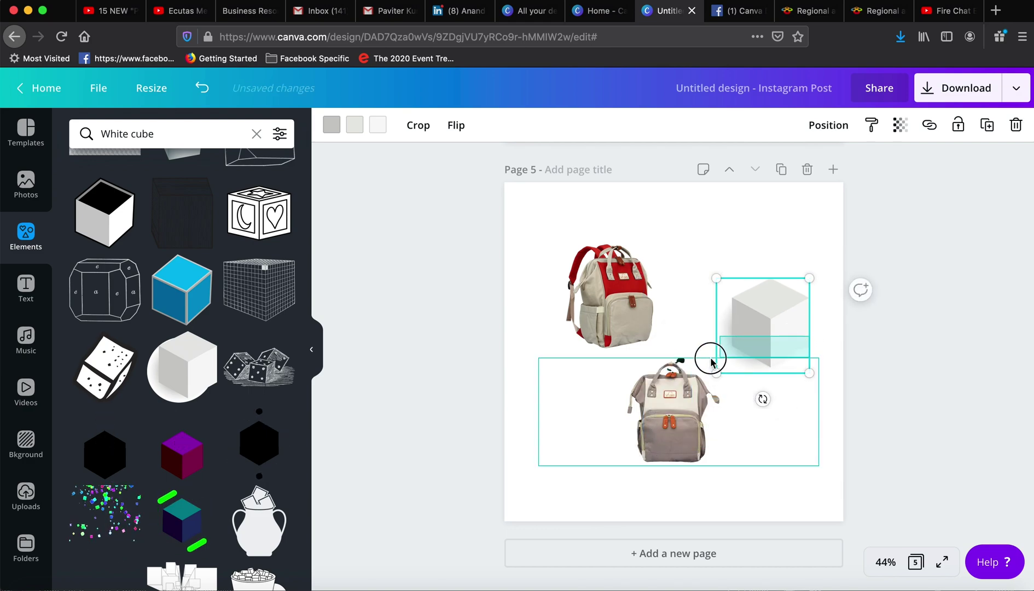
left_click(834, 336)
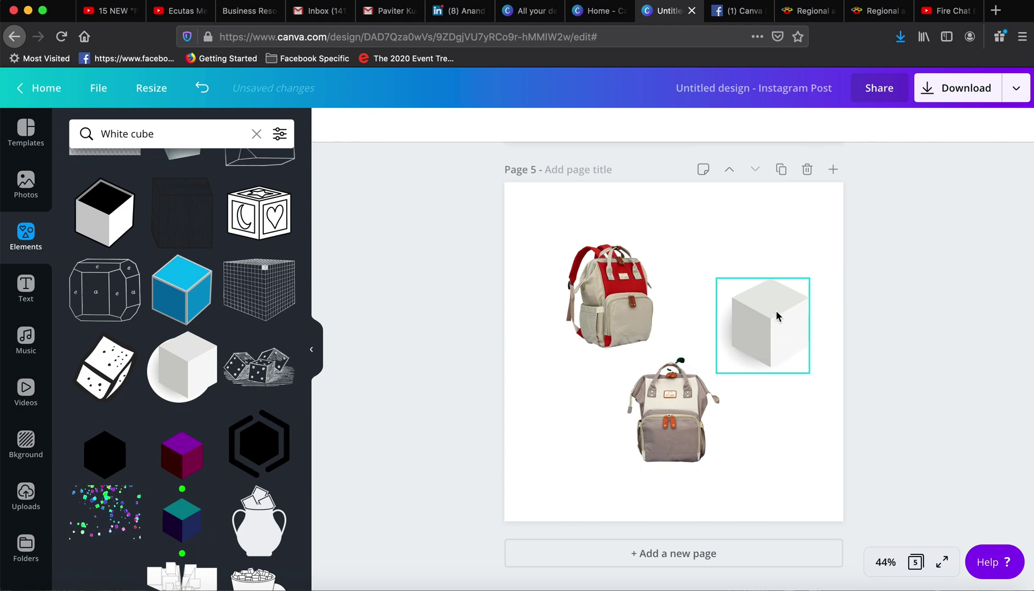
left_click_drag(765, 315, 613, 353)
left_click(386, 358)
Bring the red backpack in front of the cube and scale it down to stand on the cube's top face.
left_click_drag(604, 269, 605, 271)
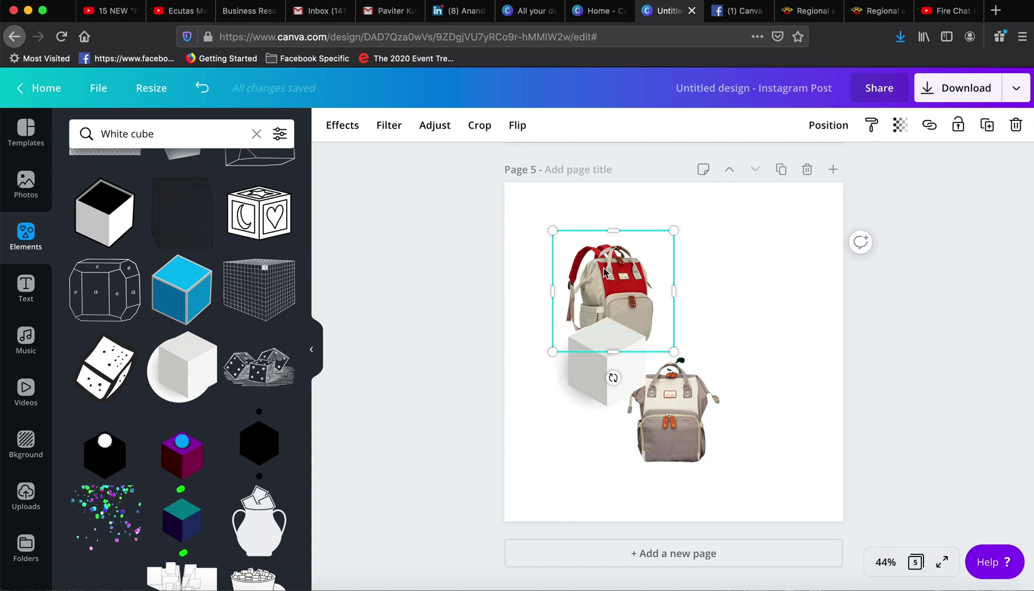
key("super+bracketright")
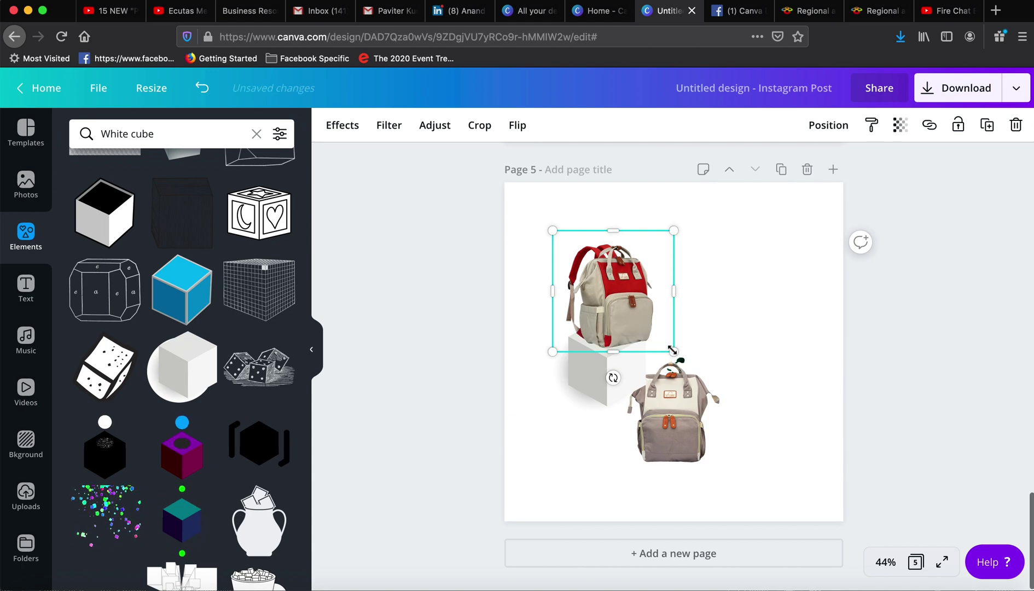
left_click_drag(673, 351, 643, 332)
left_click_drag(602, 302, 606, 331)
Send the red backpack backward behind the cube and bring it forward again.
left_click(836, 134)
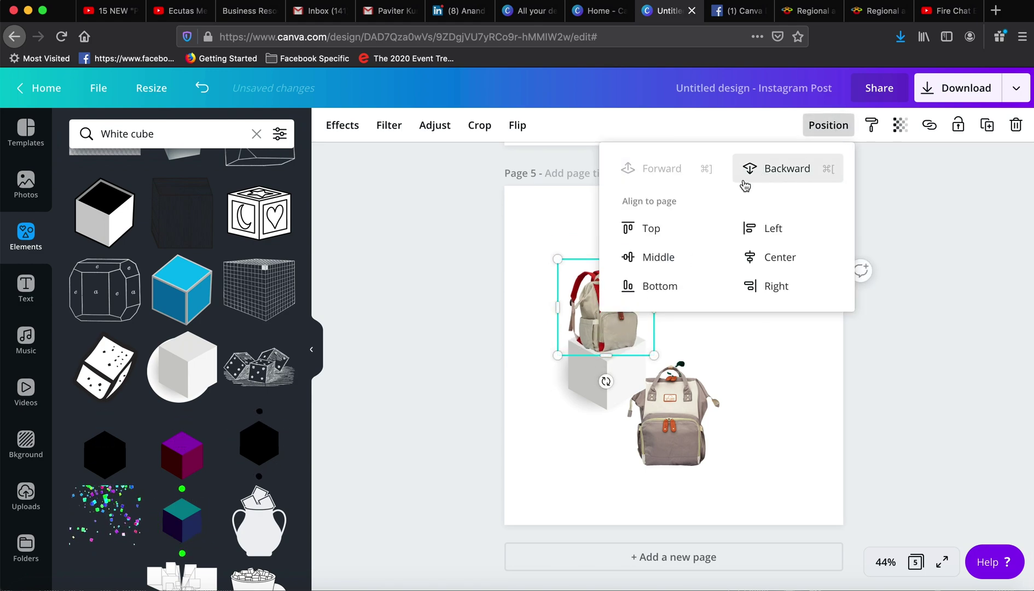
left_click(779, 169)
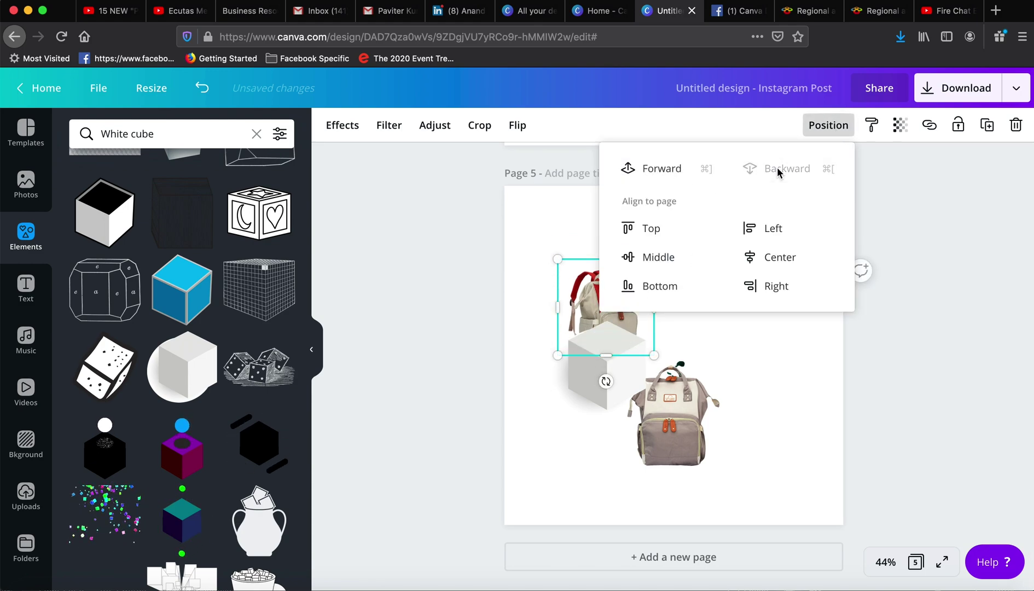
left_click(664, 169)
left_click(907, 396)
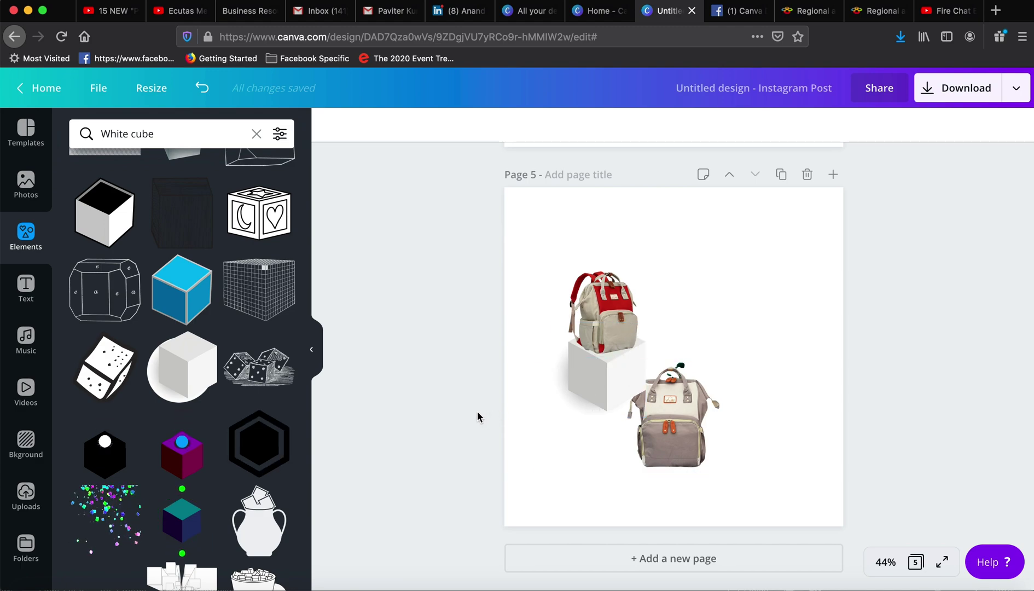
Examine the composition of the finished backpack designs on pages 3 and 4, and return to page 5.
scroll(739, 331, "up", 6)
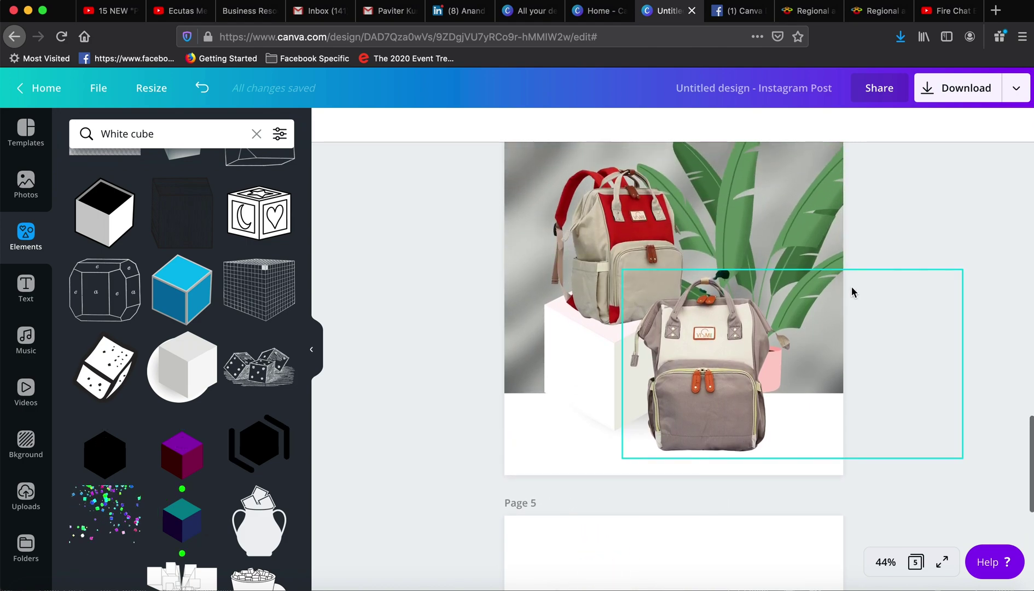
scroll(488, 387, "up", 1)
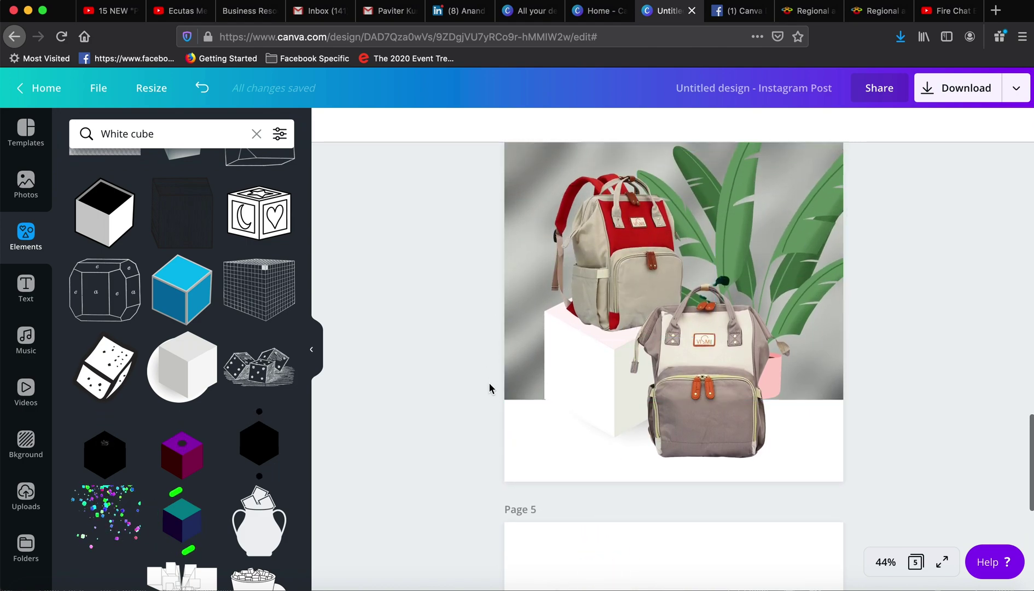
scroll(489, 383, "up", 8)
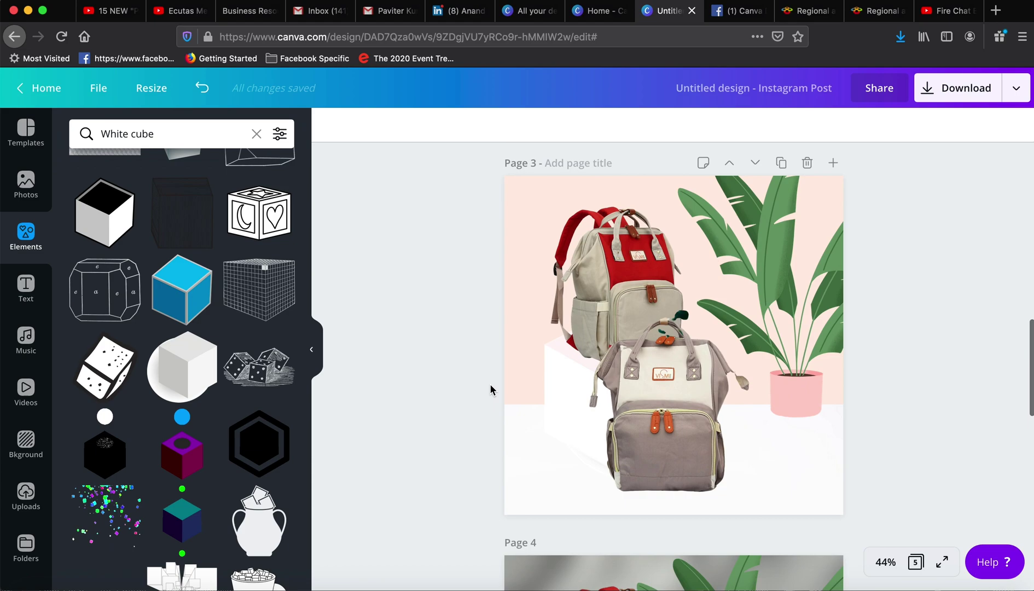
scroll(408, 426, "down", 1)
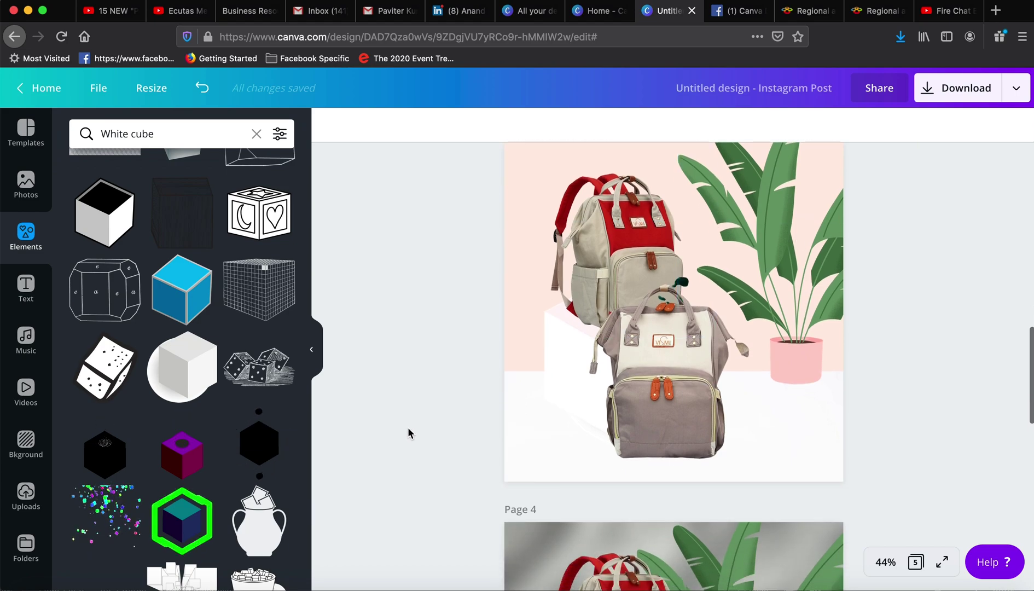
scroll(408, 427, "down", 14)
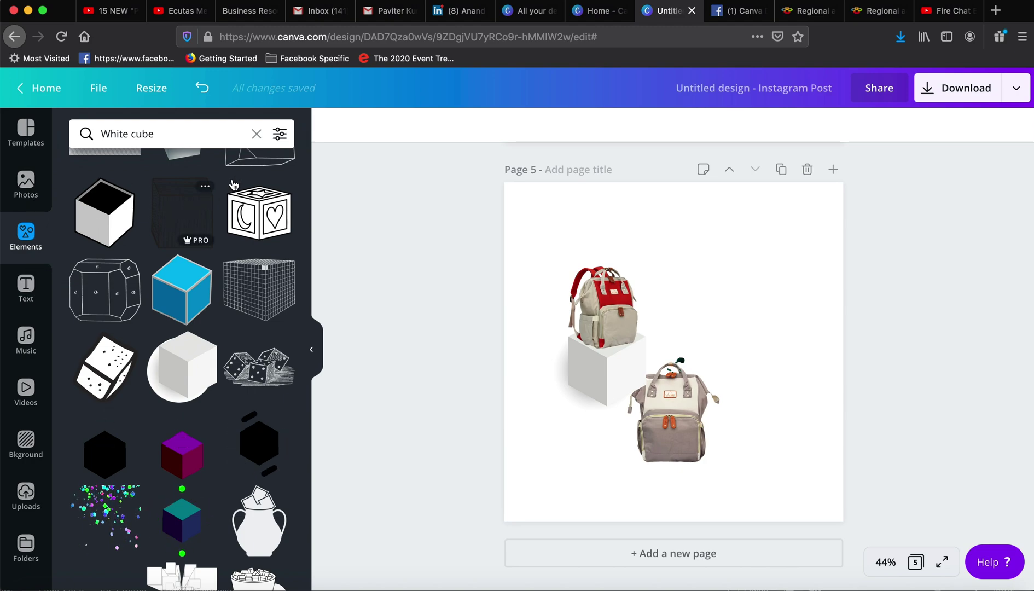
Clear the element search, add a square shape, and stretch it across the page's full width to cover about the upper two thirds.
left_click(256, 133)
scroll(153, 328, "down", 4)
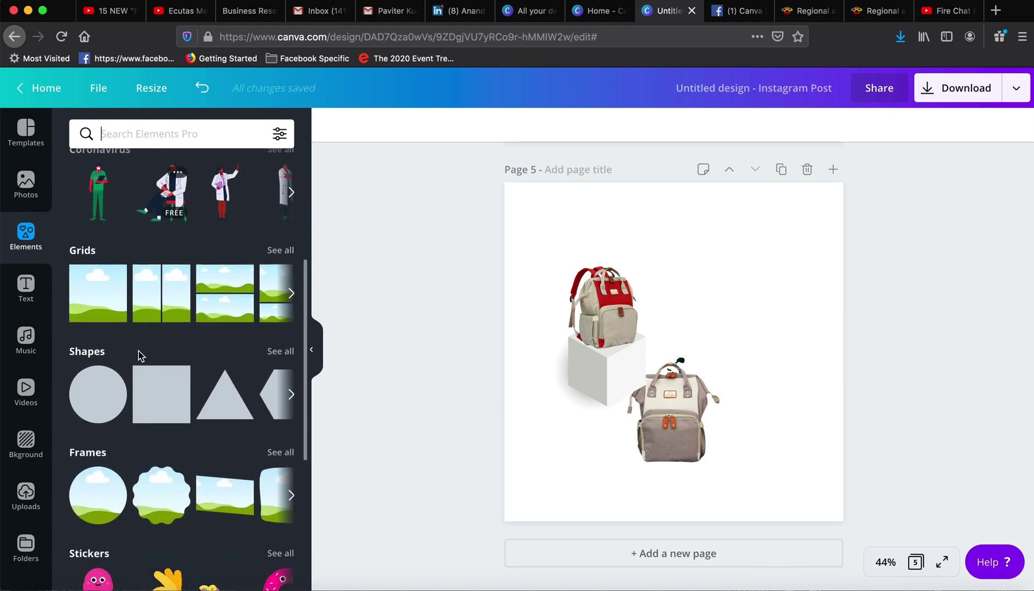
left_click(160, 366)
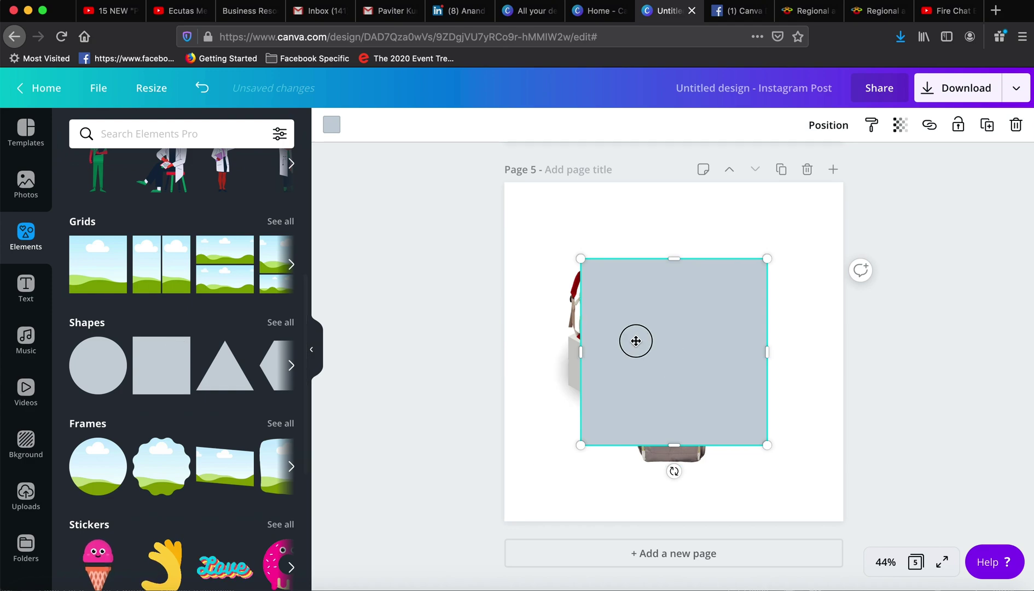
left_click_drag(635, 341, 579, 277)
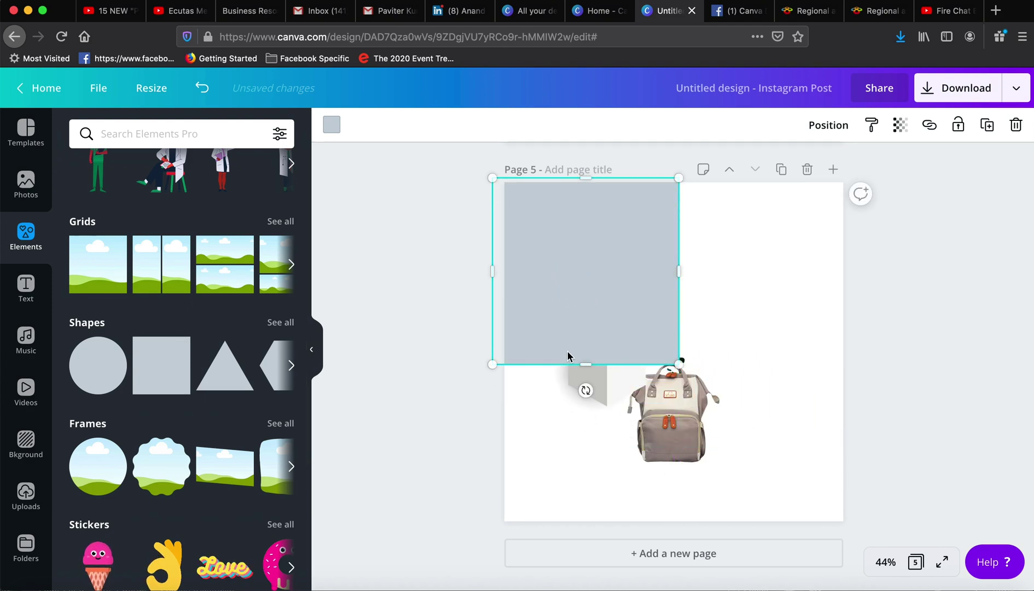
left_click_drag(585, 364, 588, 416)
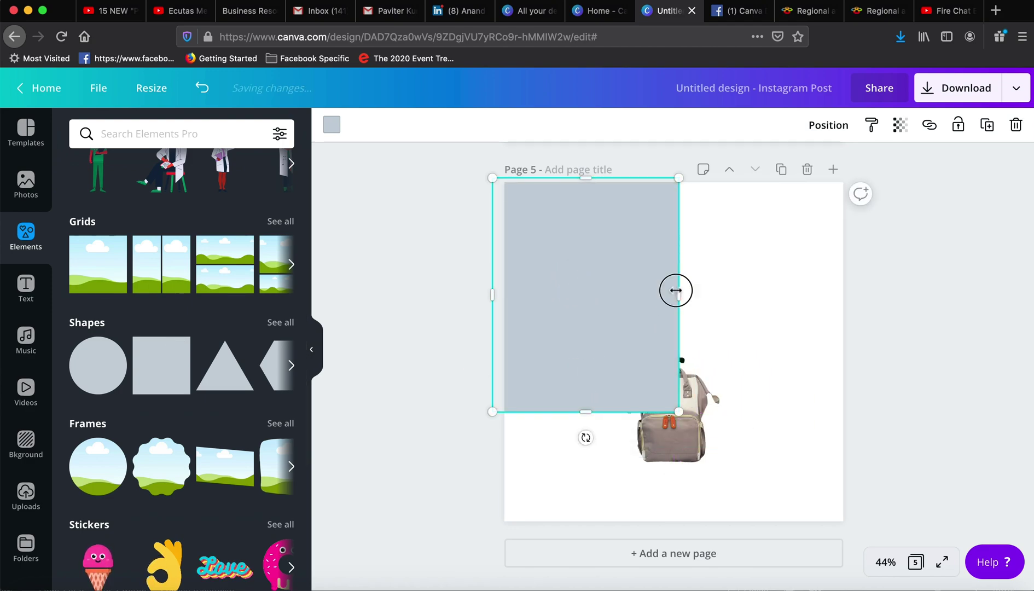
left_click_drag(677, 290, 861, 292)
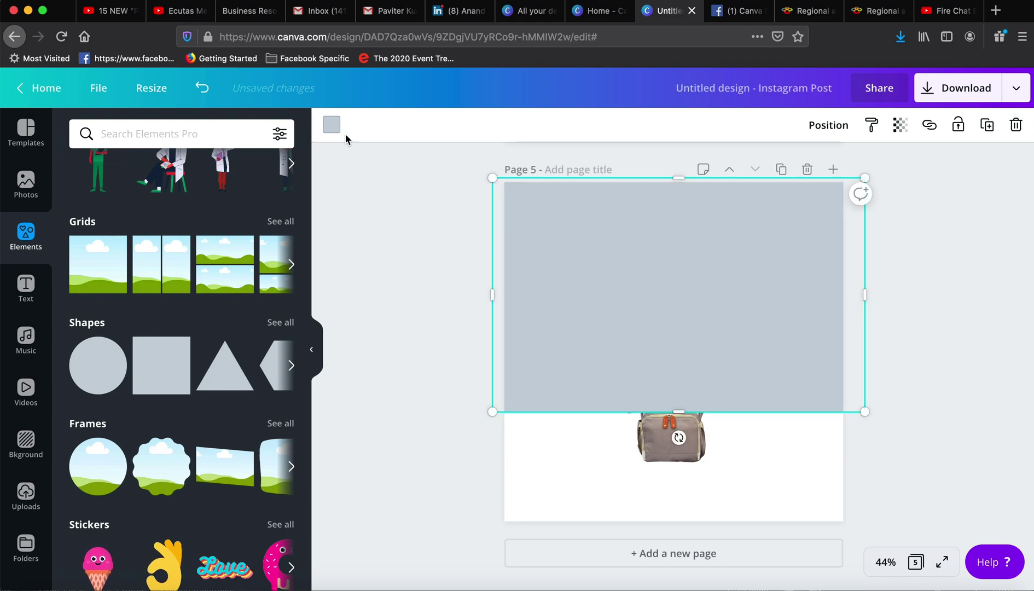
Recolour the rectangle with the light peach from the Ecutas Media palette and send it behind the backpacks and cube.
left_click(332, 125)
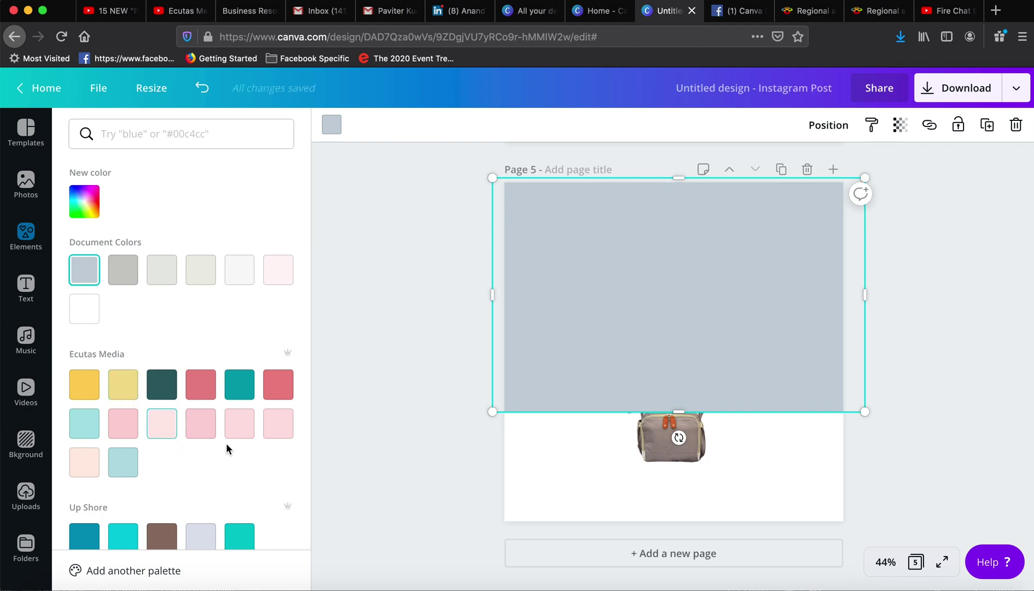
left_click(93, 467)
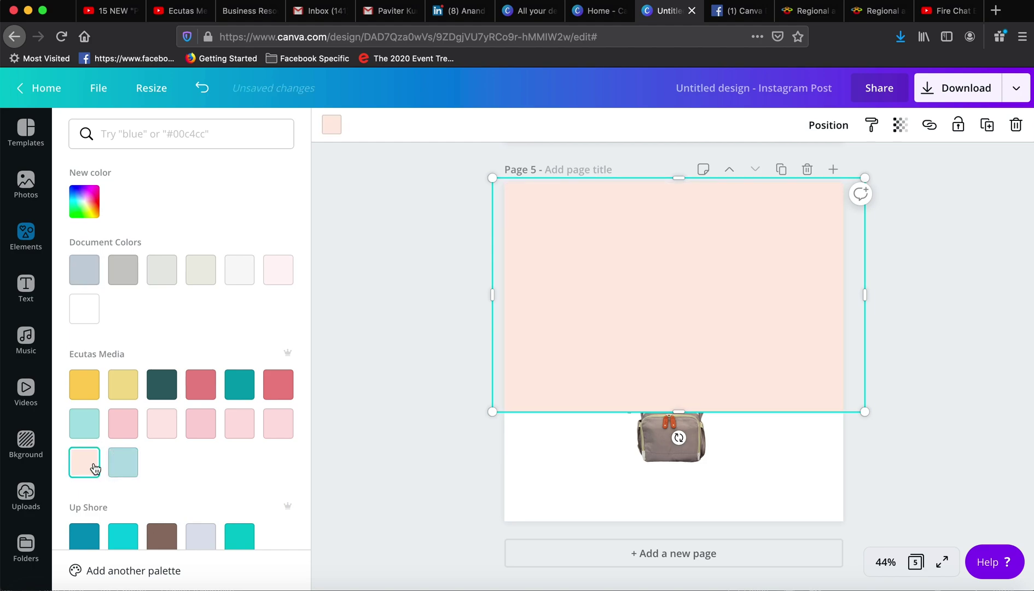
key("super+alt+bracketleft")
left_click(961, 373)
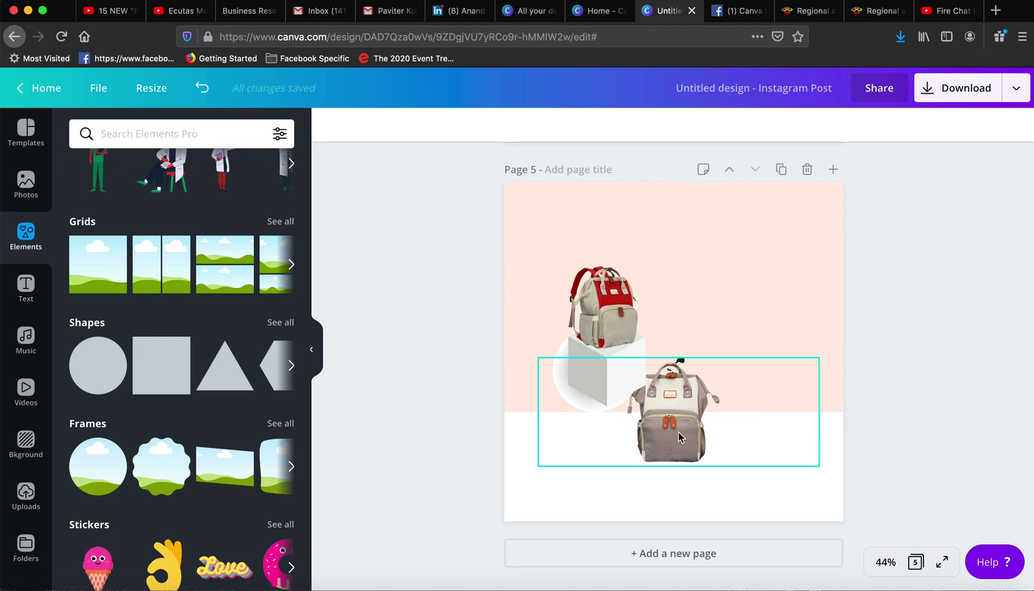
Enlarge the cube to about 430 by 438, then enlarge the red backpack and stand it on the cube's top face.
left_click(599, 399)
left_click_drag(555, 410, 524, 462)
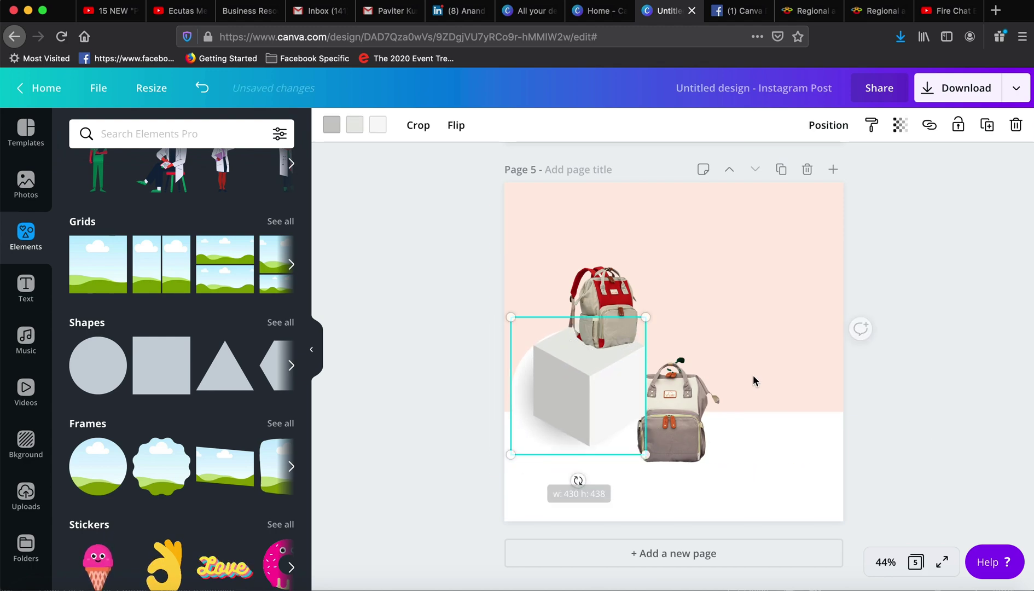
left_click(592, 297)
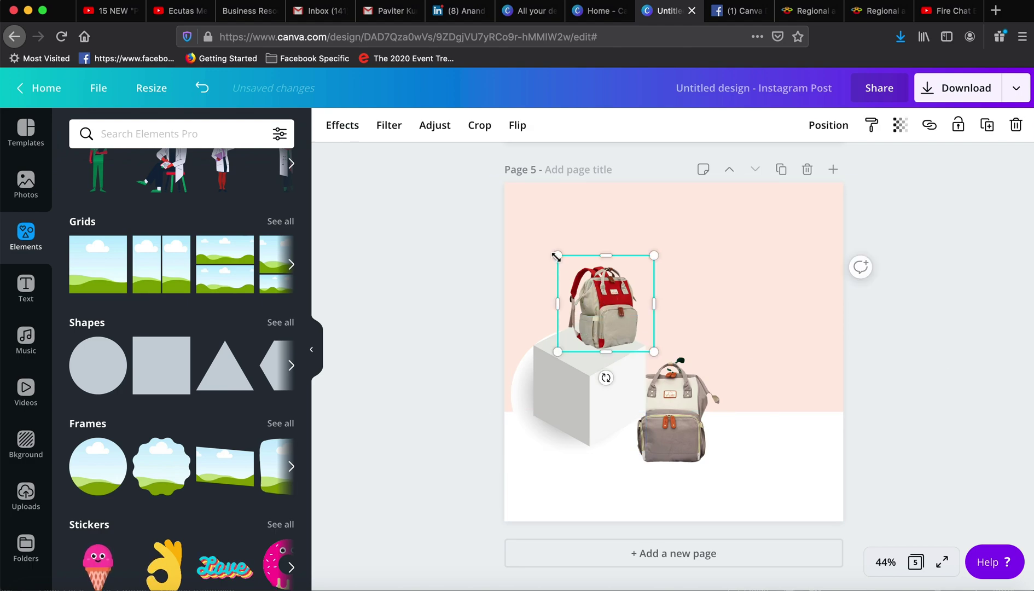
left_click_drag(556, 256, 535, 219)
left_click_drag(577, 295, 579, 310)
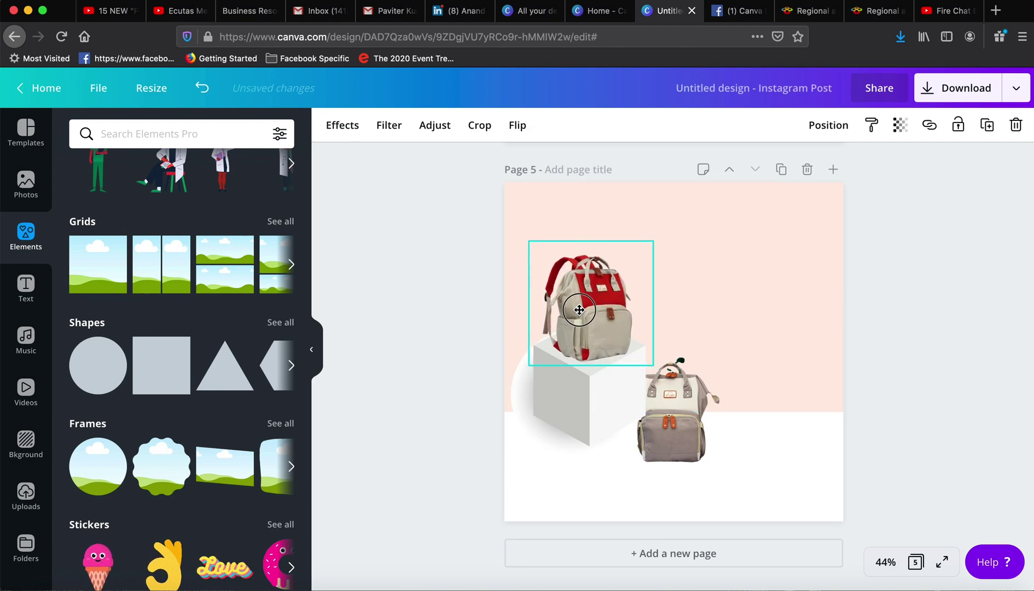
left_click(435, 391)
Crop the empty sides off the grey backpack image, enlarge it, and place it in front of the cube's lower corner.
left_click(753, 441)
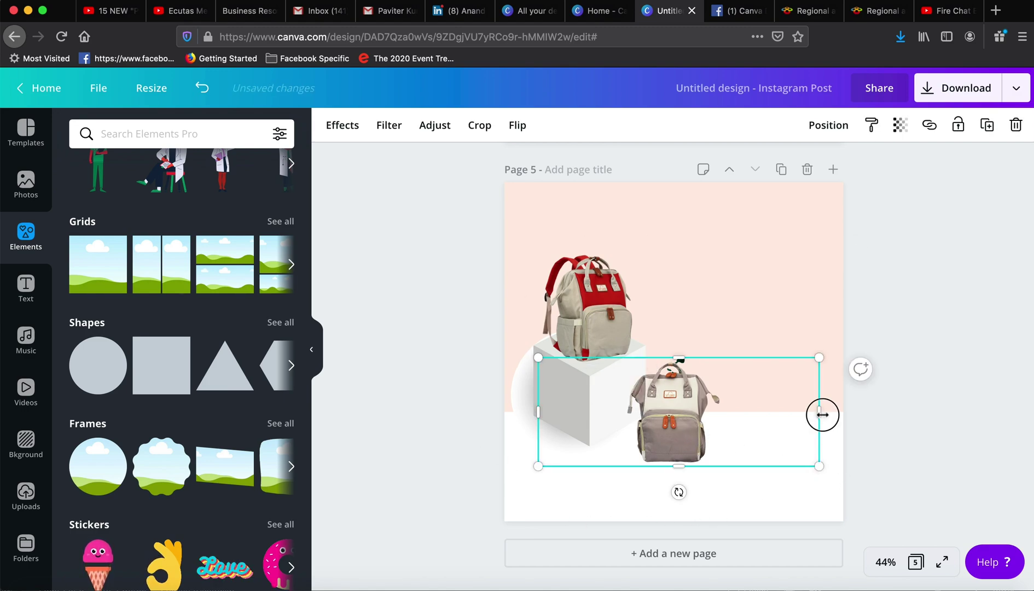
left_click_drag(822, 414, 726, 414)
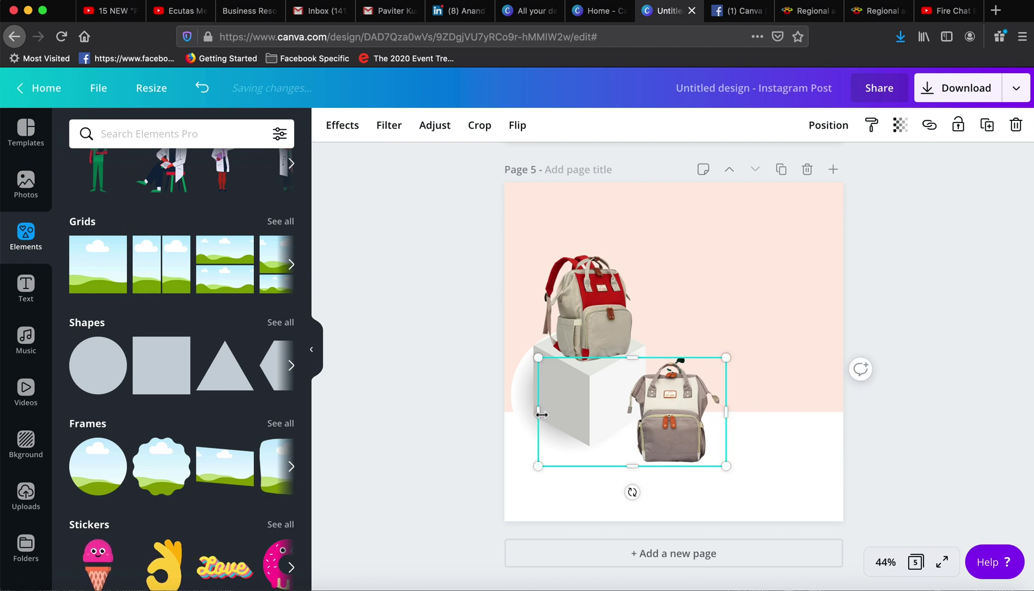
left_click_drag(541, 414, 623, 414)
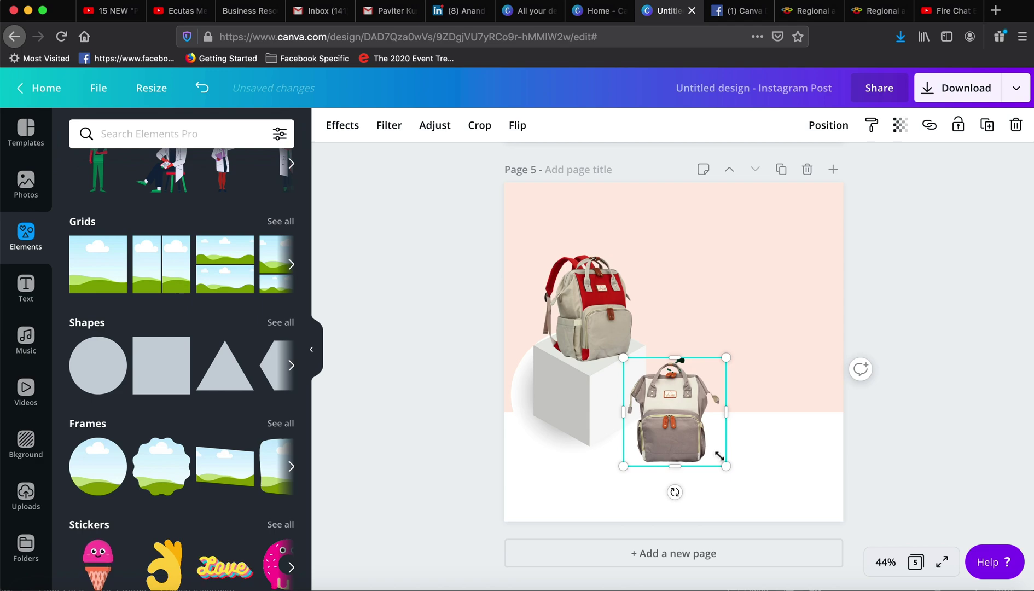
left_click_drag(735, 479, 767, 510)
left_click(858, 440)
left_click_drag(711, 436, 695, 415)
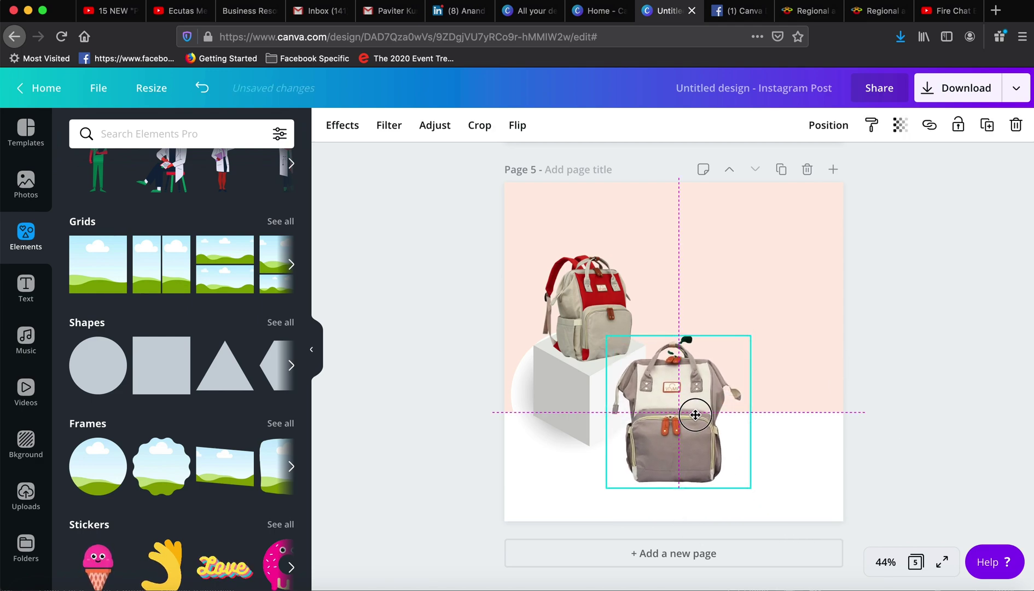
left_click(906, 394)
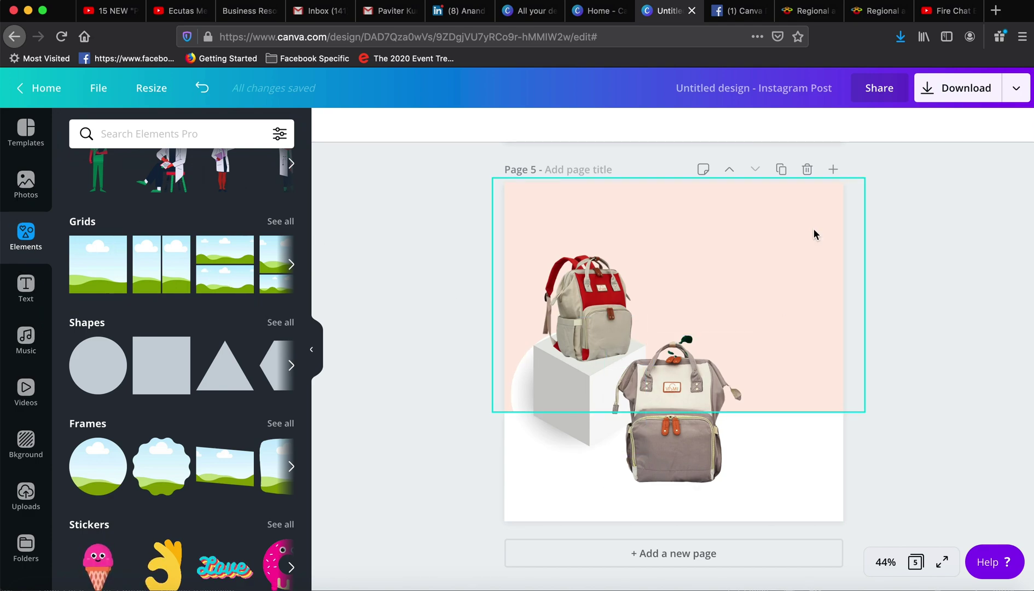
Search the photo library for "Indoor plant cutout".
left_click(161, 131)
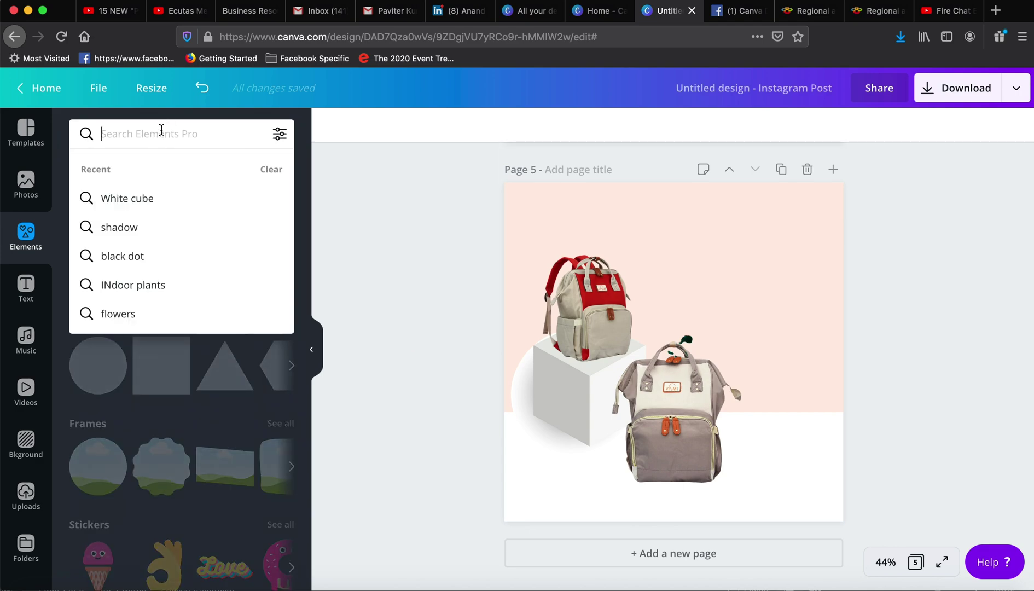
type("in")
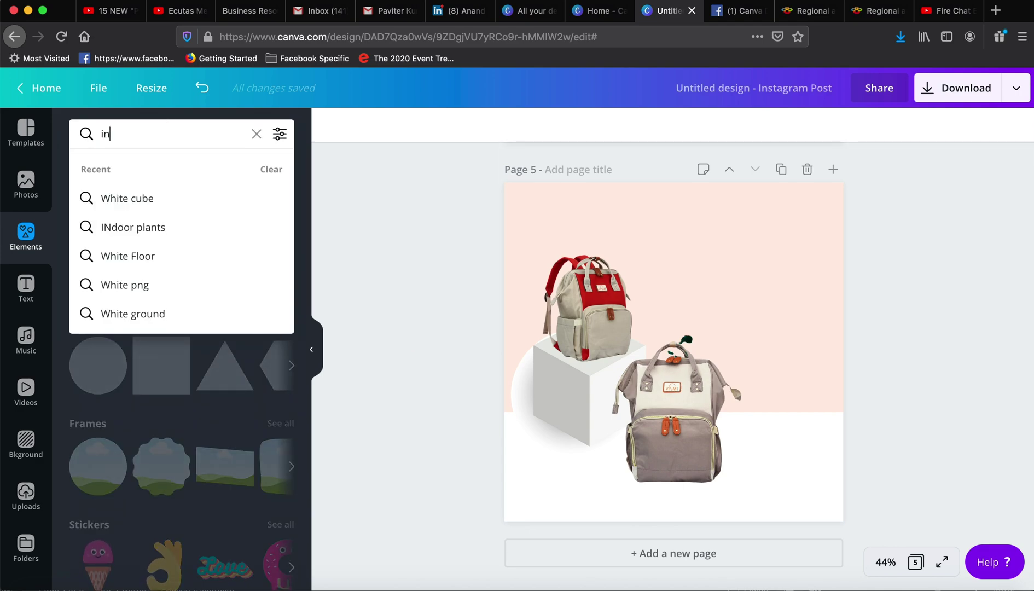
type("door plants")
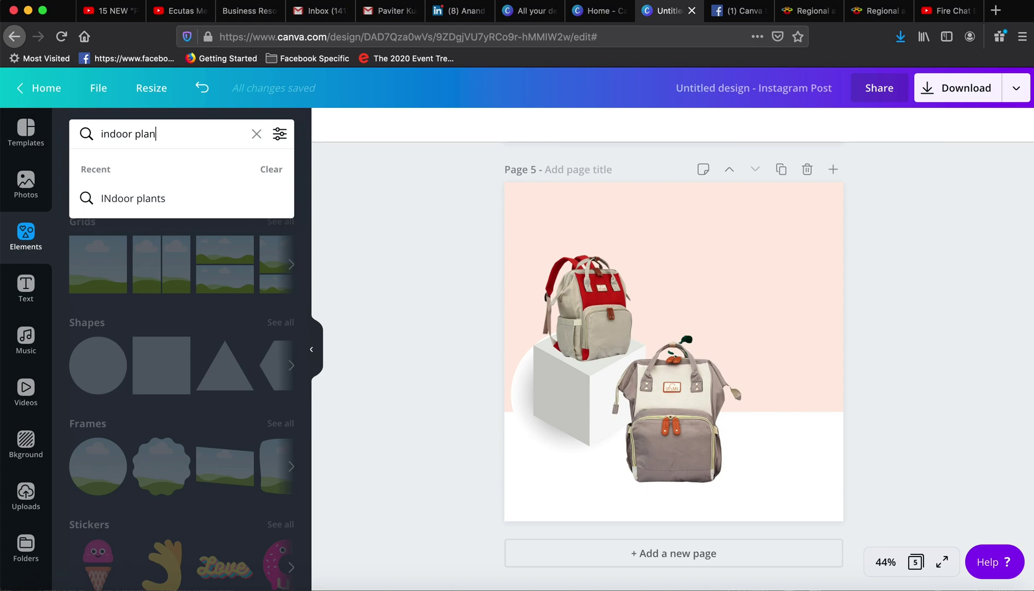
left_click(26, 184)
left_click(143, 134)
left_click(179, 258)
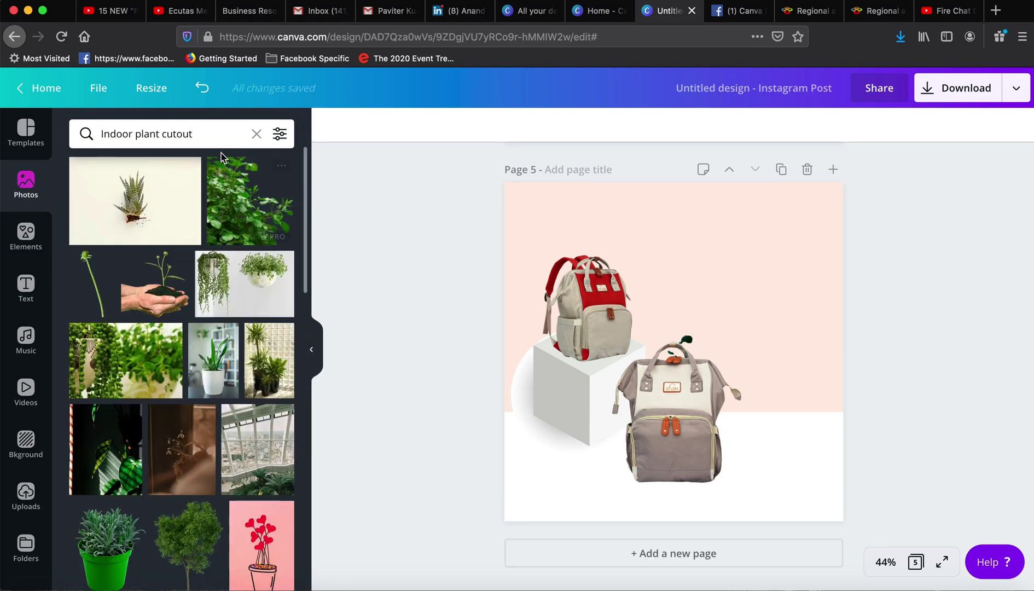
Add the large-leaved plant in a pink pot and place it beside the cube, behind the grey backpack and overlapping the page's edge.
scroll(162, 380, "down", 5)
scroll(162, 379, "down", 5)
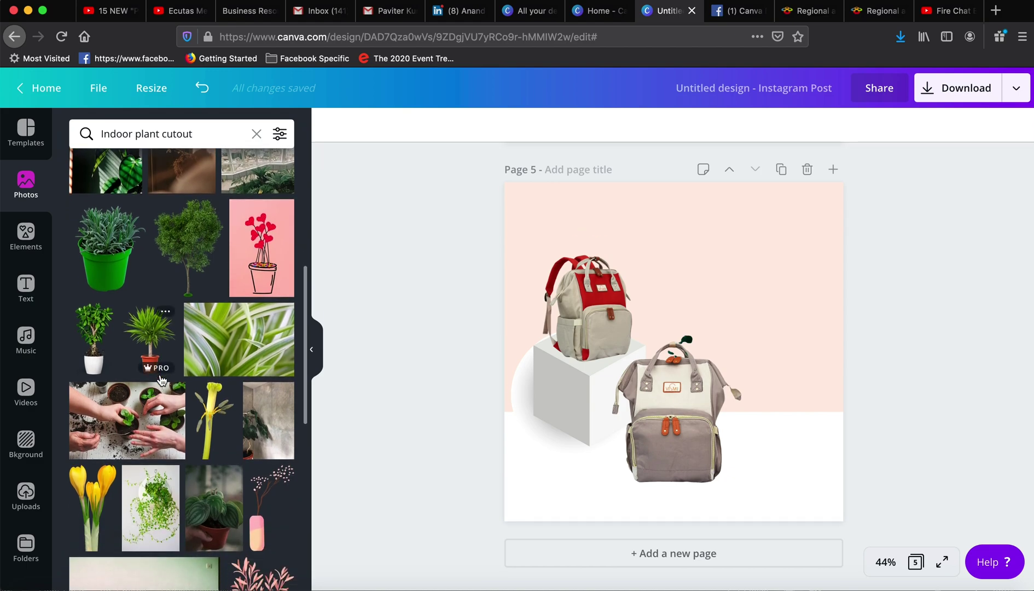
scroll(161, 379, "down", 7)
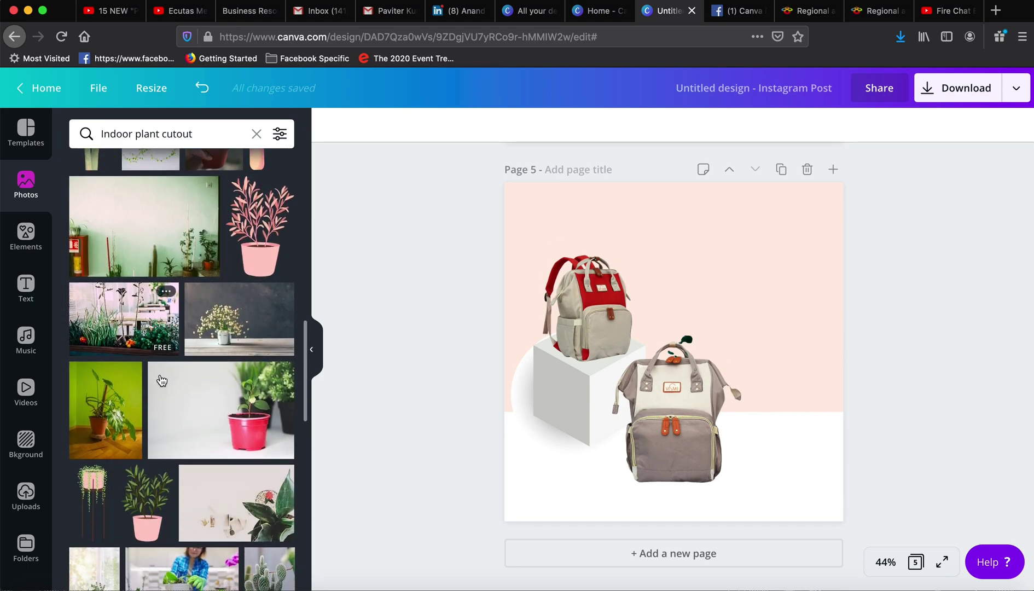
scroll(162, 380, "down", 1)
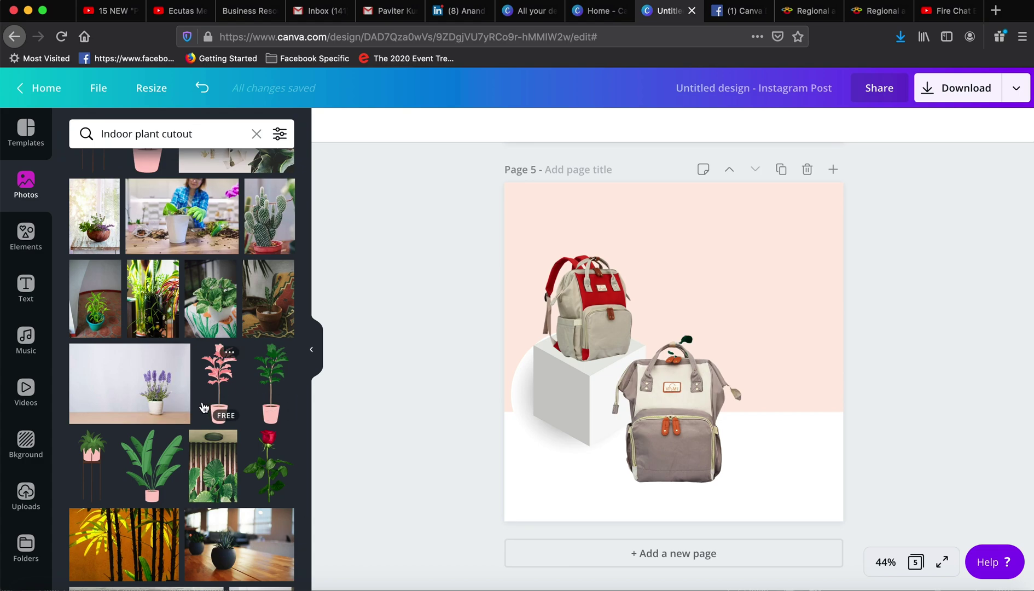
scroll(219, 396, "down", 1)
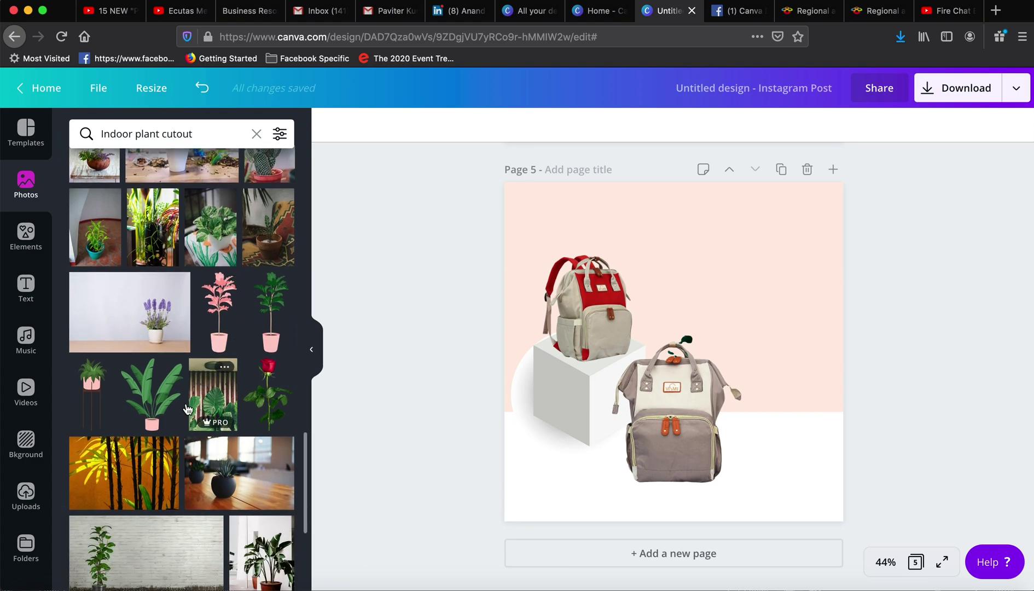
left_click(155, 398)
left_click_drag(695, 375, 773, 321)
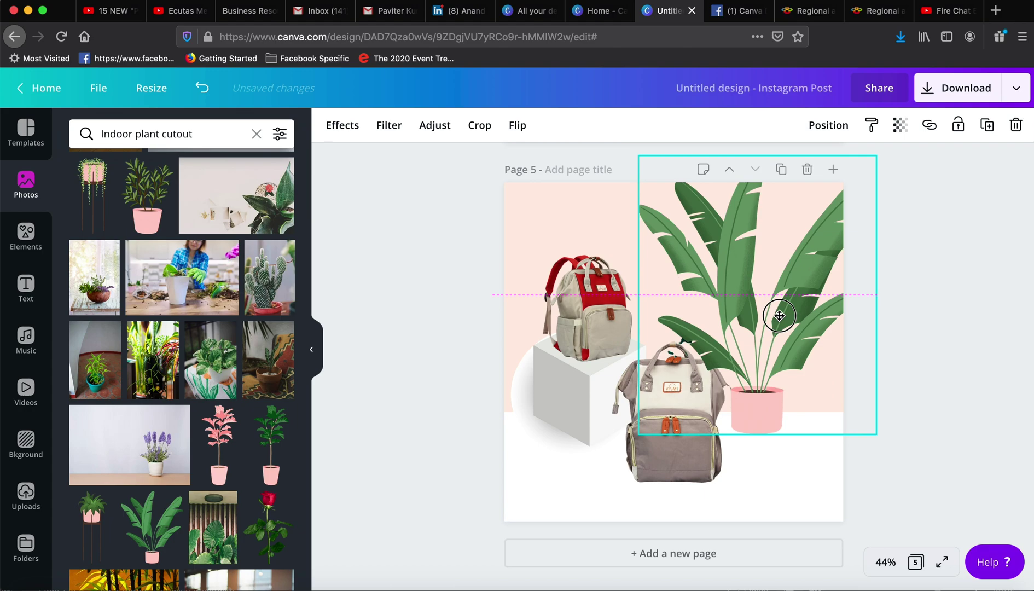
left_click(983, 341)
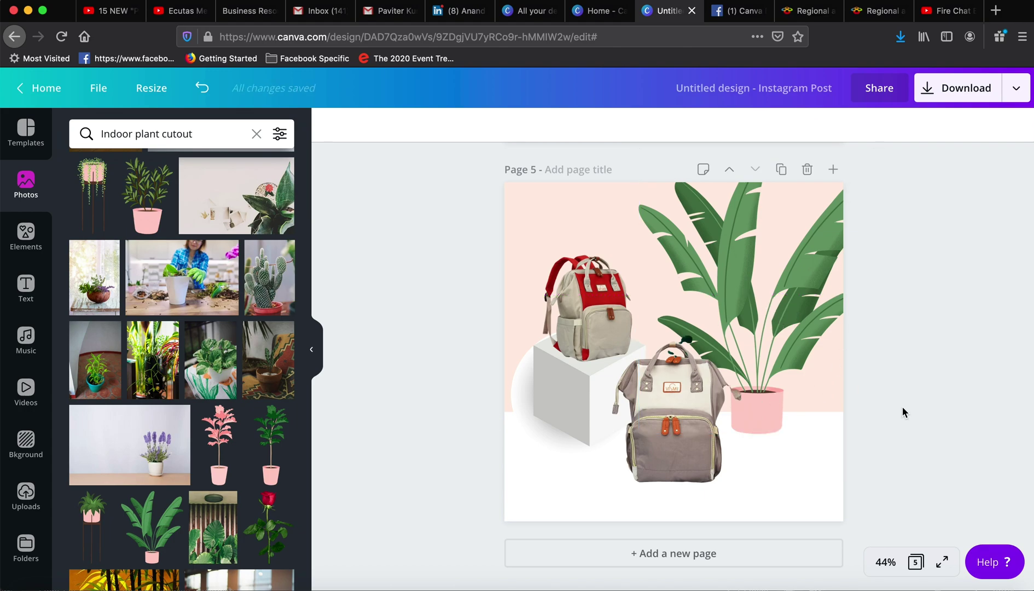
left_click(586, 413)
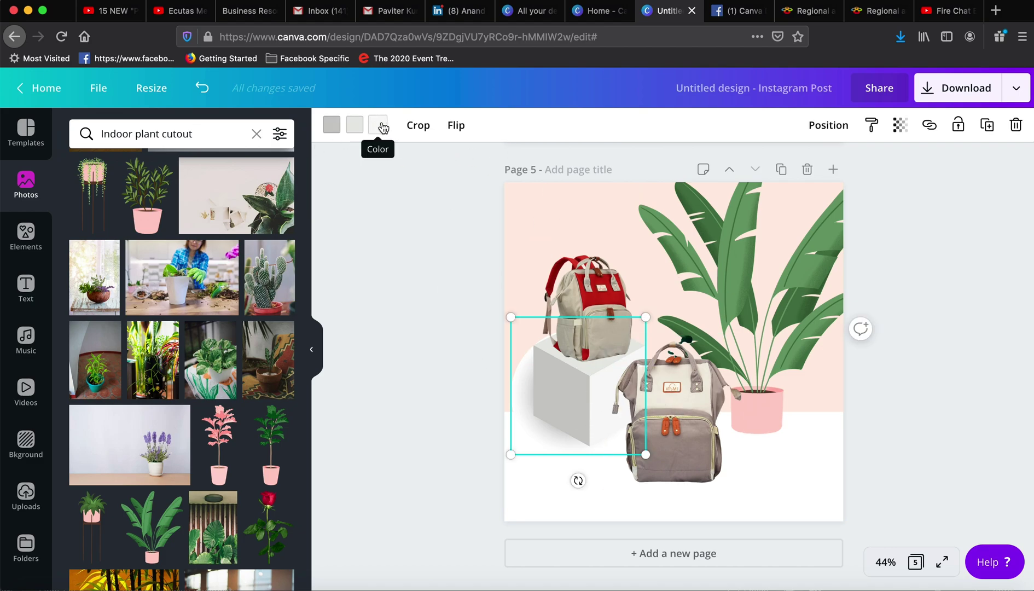
left_click(440, 443)
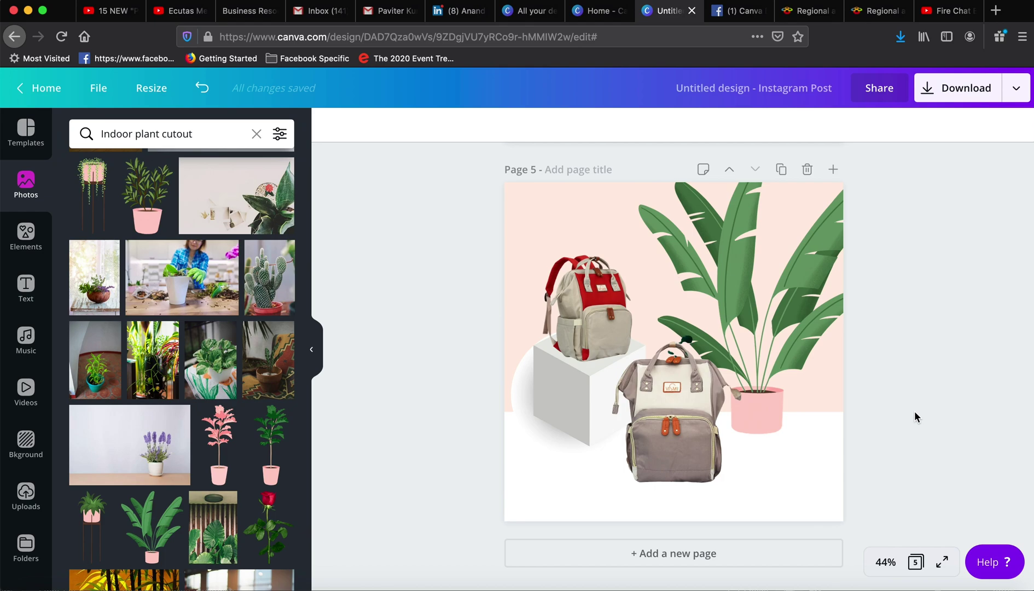
Duplicate the potted plant and give the copy the Sea Green Duotone effect.
left_click(771, 405)
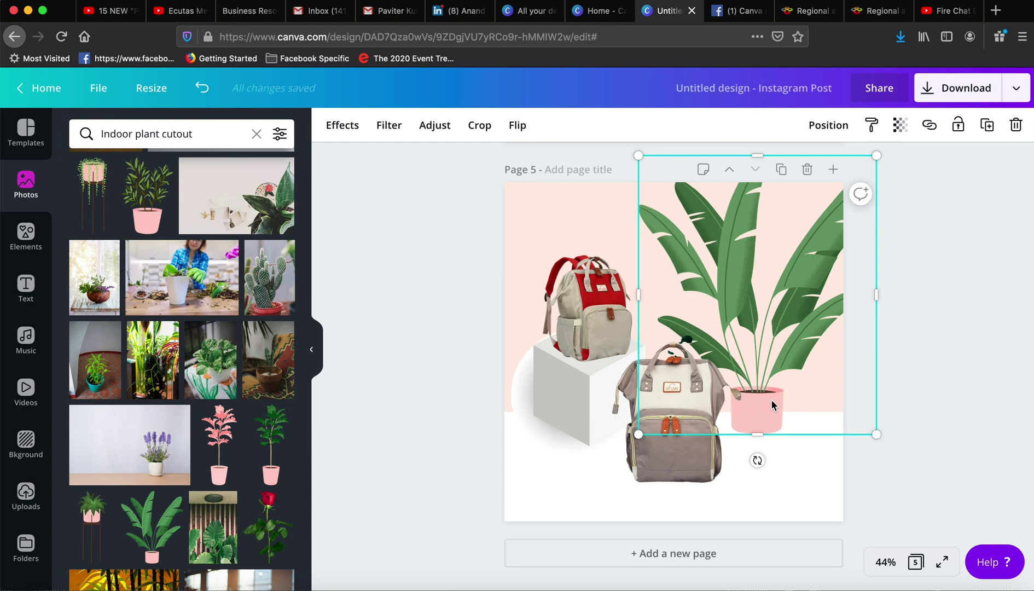
left_click(987, 125)
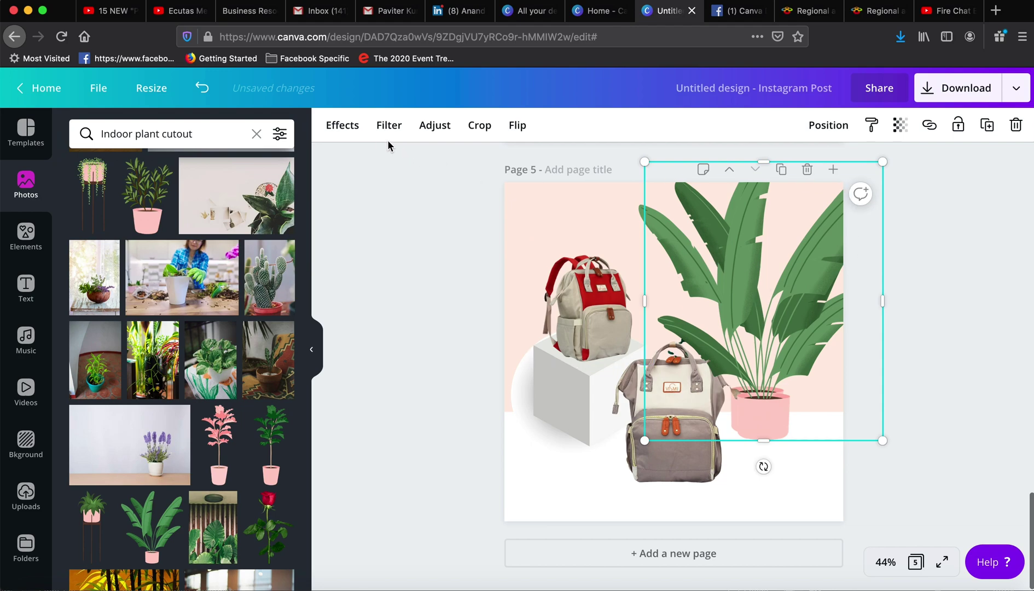
left_click(342, 126)
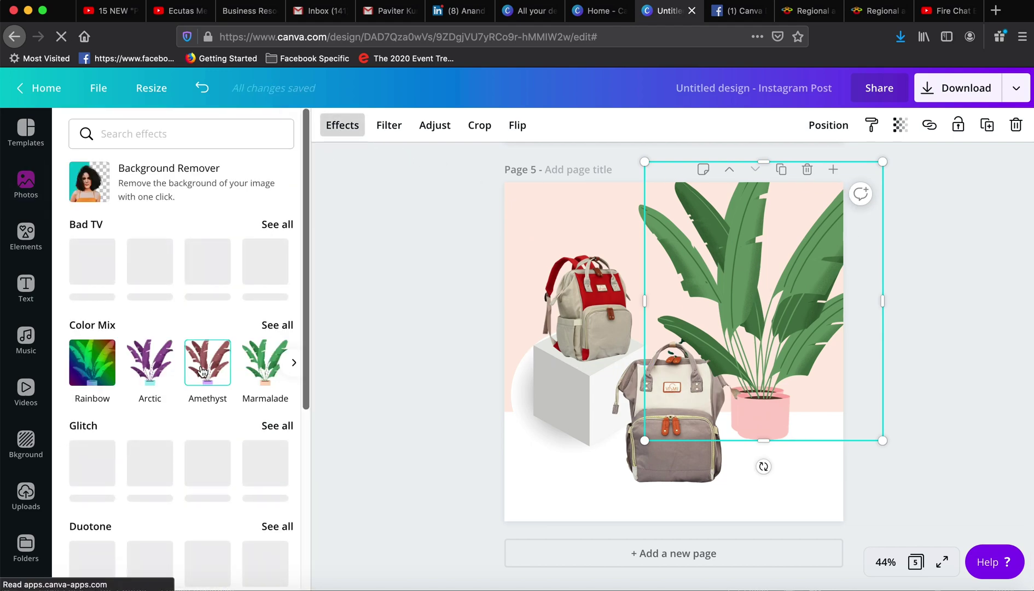
scroll(192, 382, "down", 3)
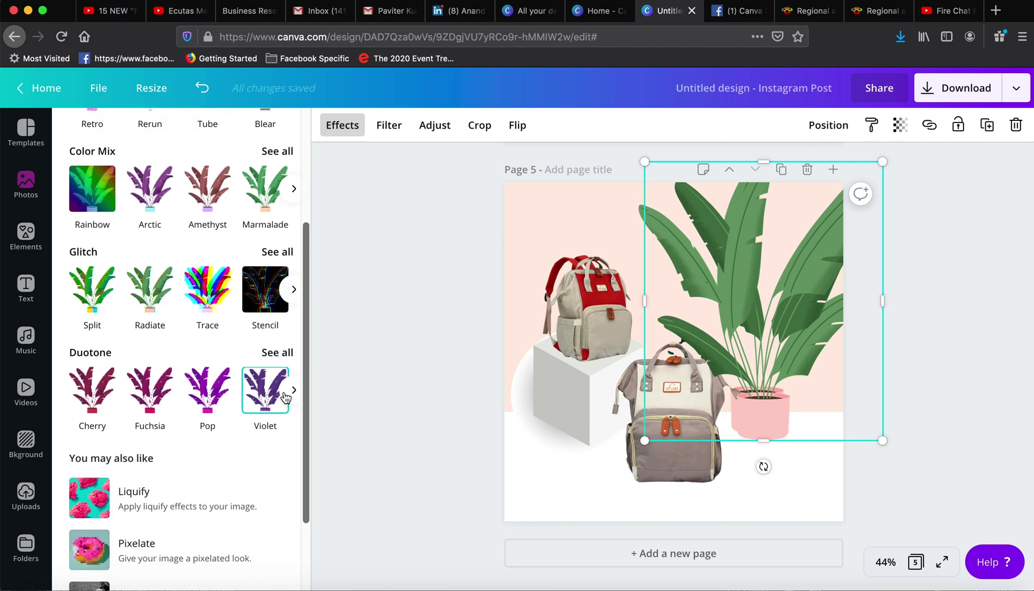
left_click(294, 389)
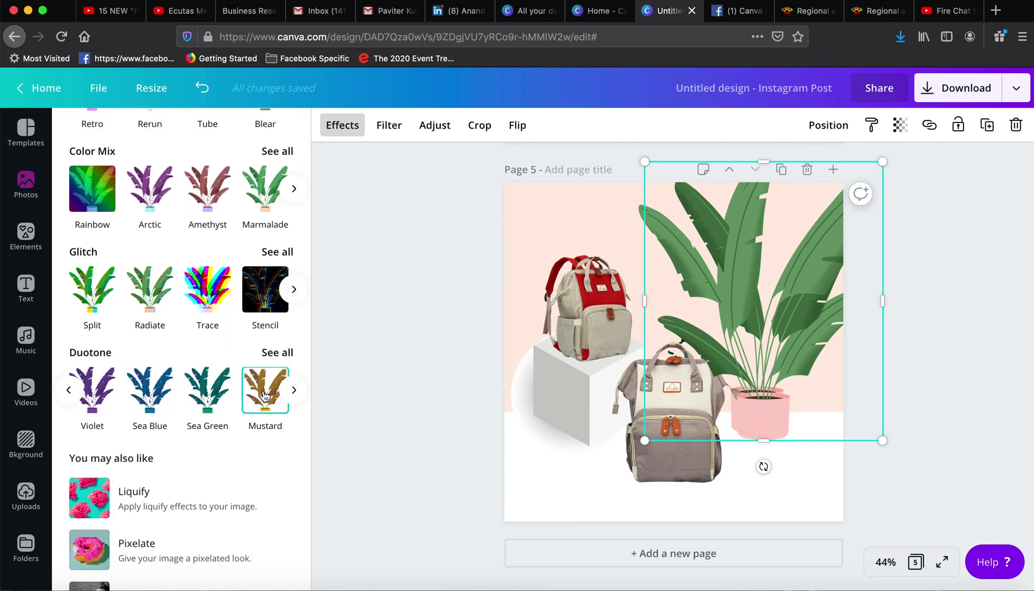
left_click(216, 398)
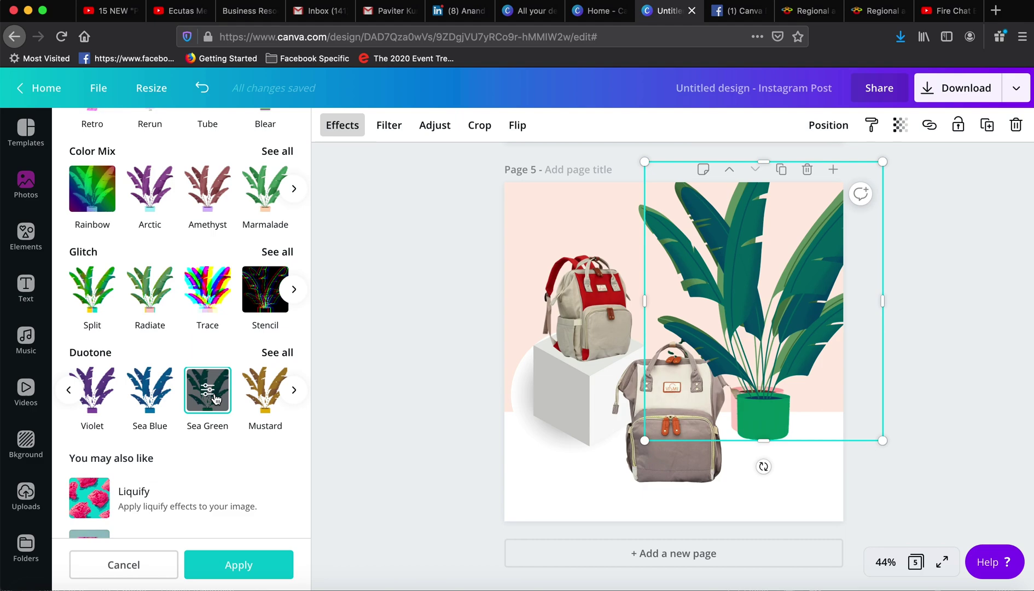
Apply the Street filter to the duplicated potted plant.
left_click(441, 126)
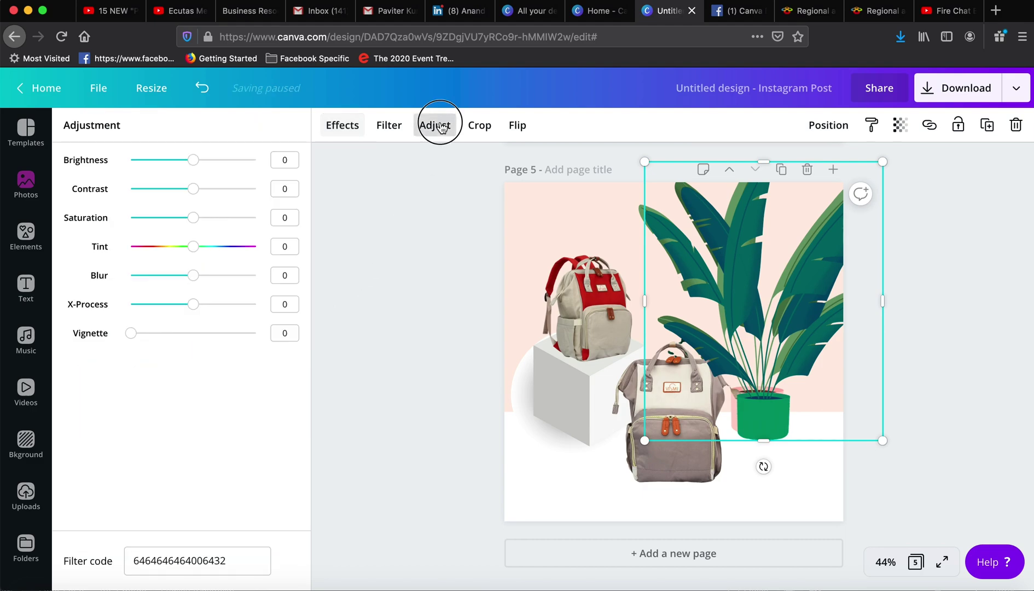
left_click(395, 125)
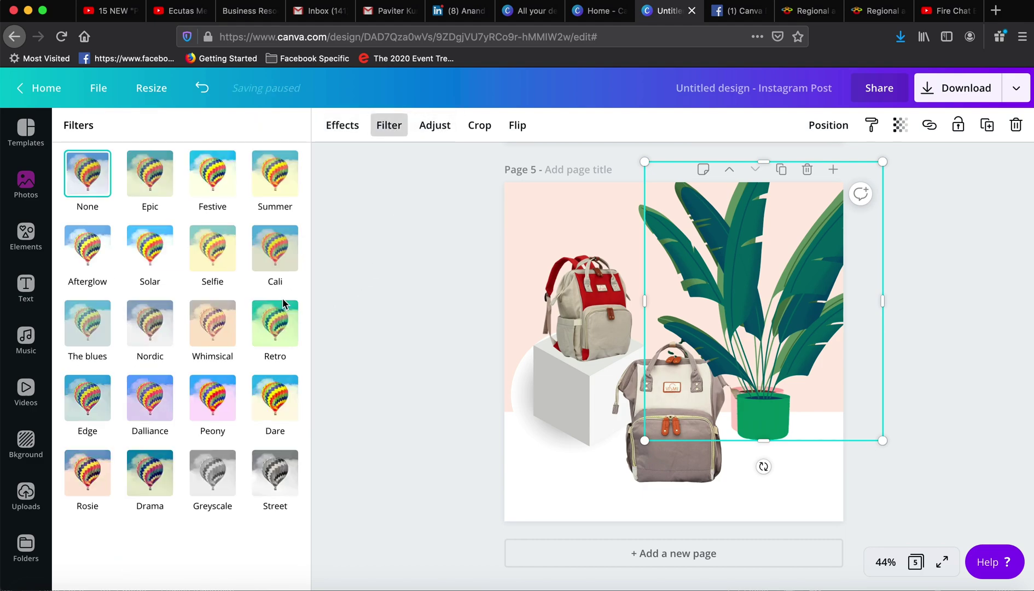
left_click(279, 472)
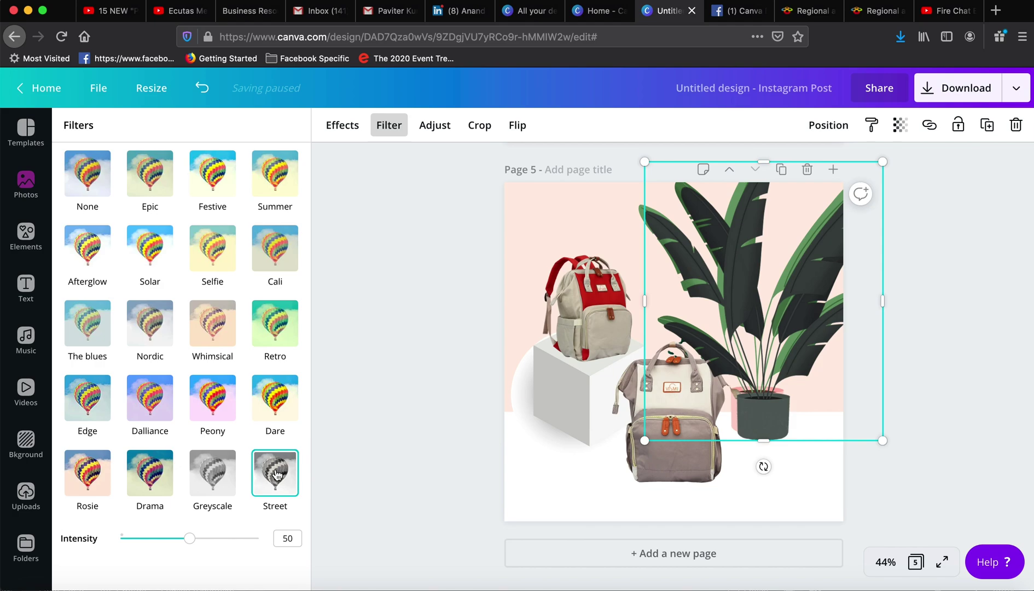
key("Escape")
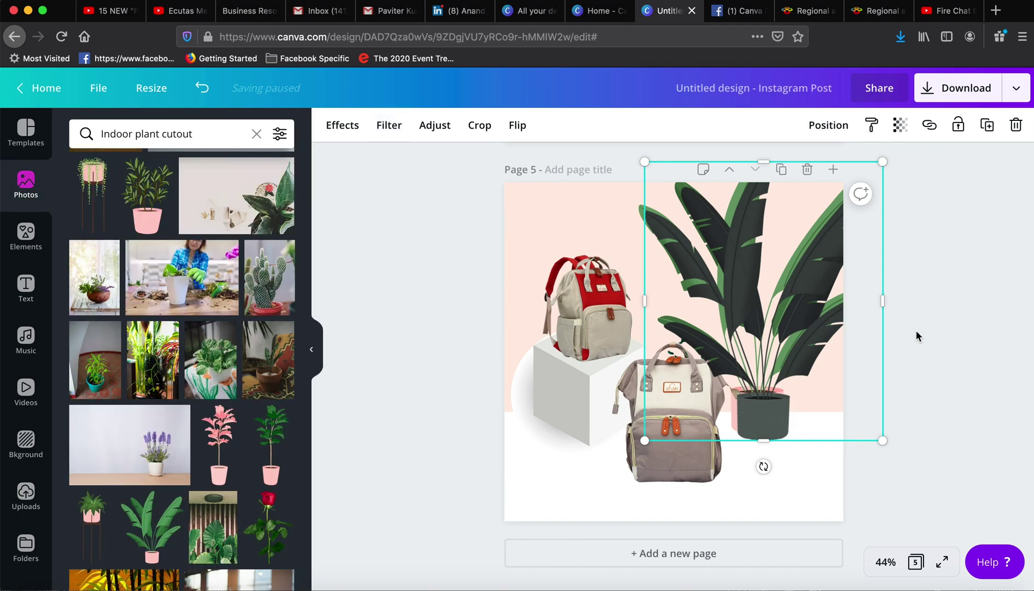
Try placing the darkened plant copy behind the original potted plant and return it to the front.
left_click(917, 331)
left_click(801, 332)
key("ctrl+v")
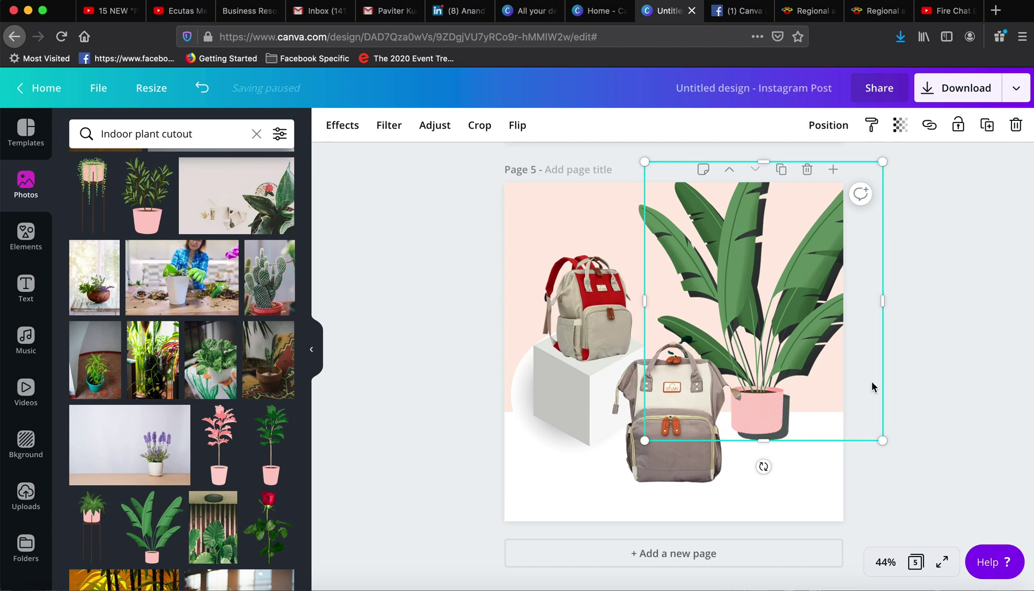
key("super+bracketleft")
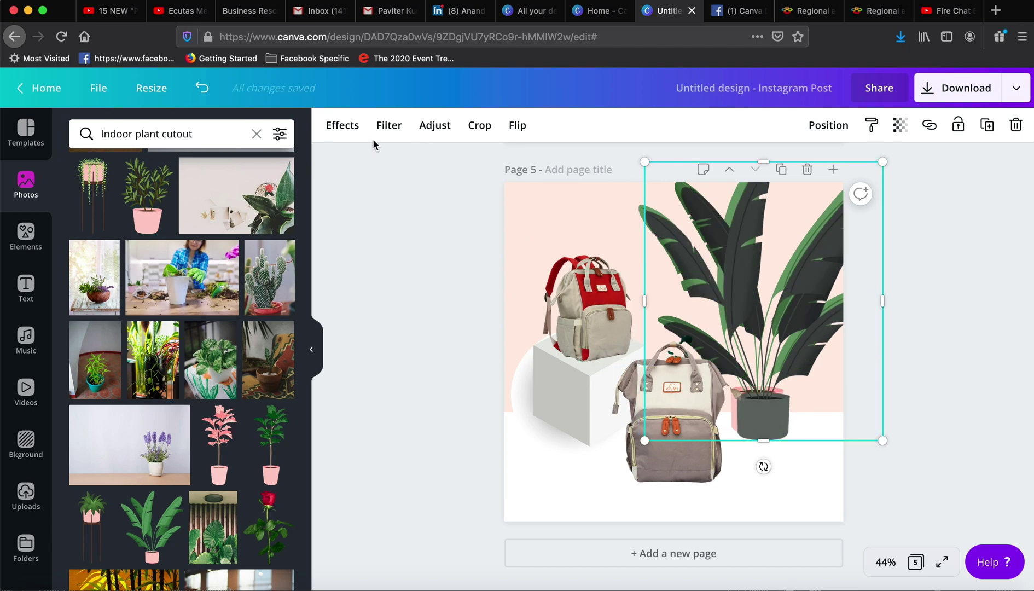
Set the blur of the darkened plant copy to 13.
left_click(434, 125)
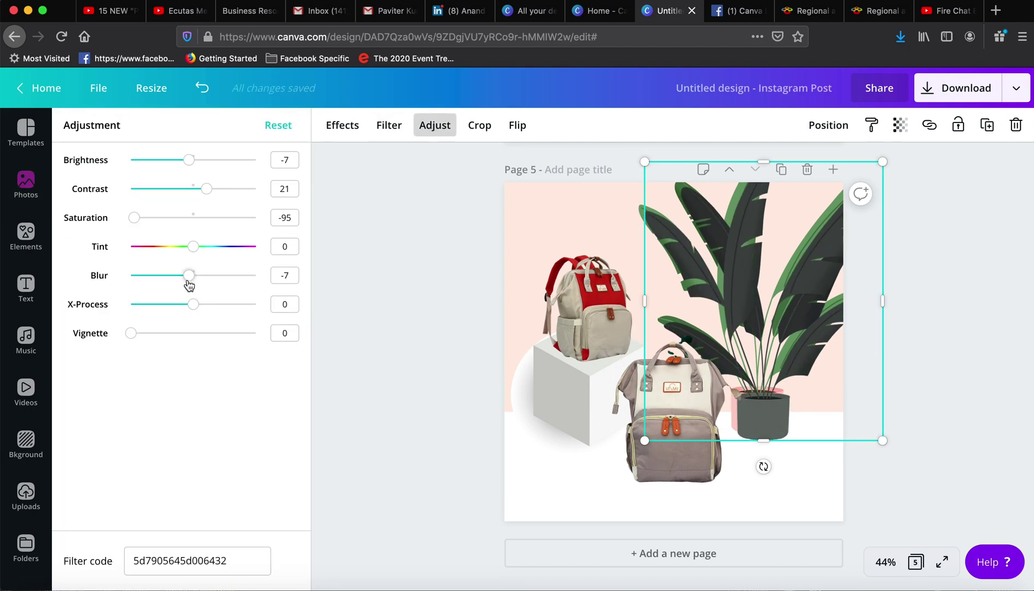
left_click_drag(189, 279, 203, 281)
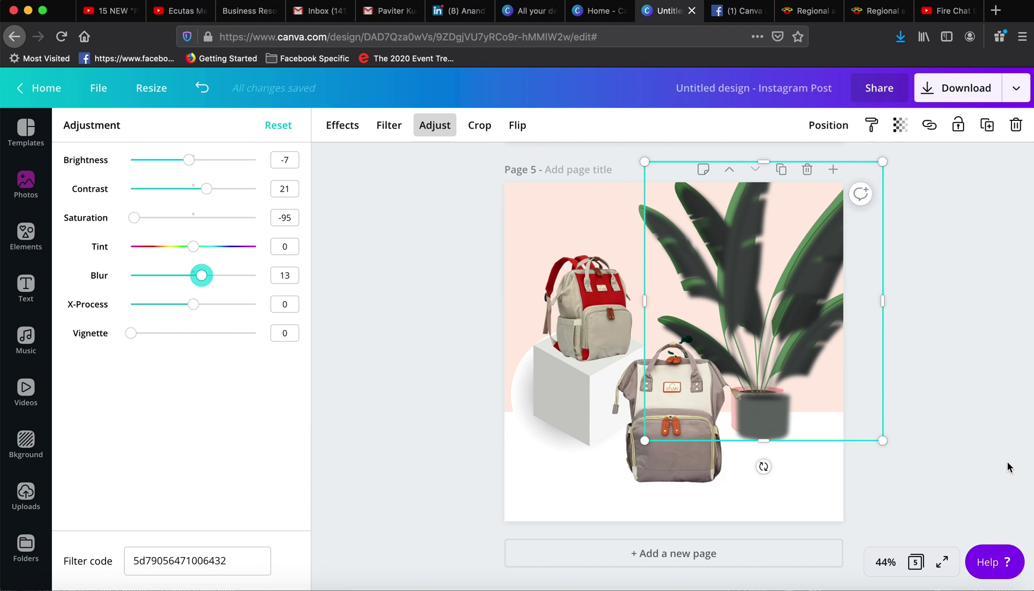
key("Escape")
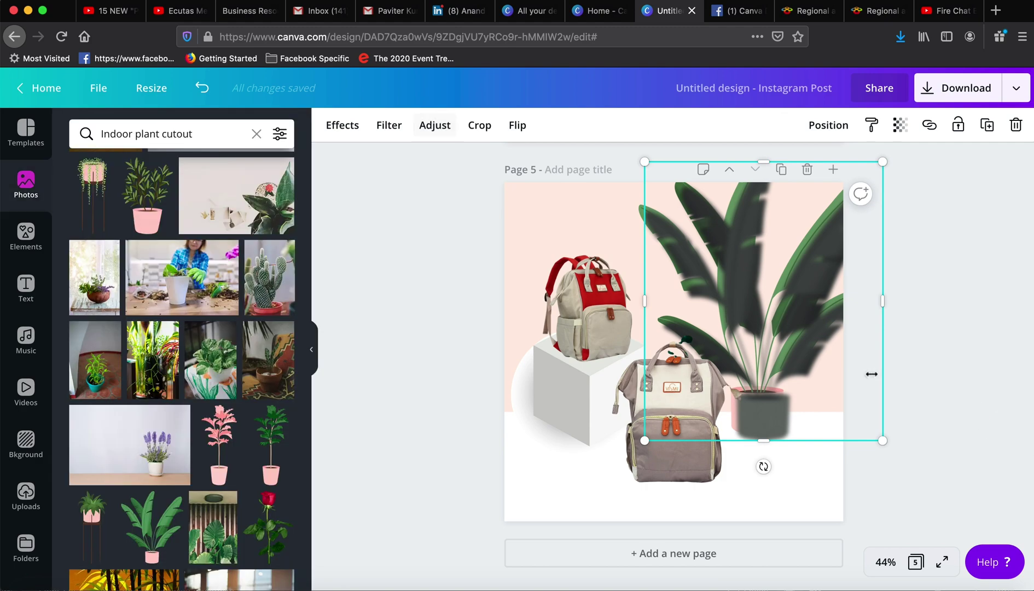
Try sending the blurred plant copy behind the original plant, and undo the reordering.
left_click(949, 325)
left_click(827, 326)
left_click(966, 344)
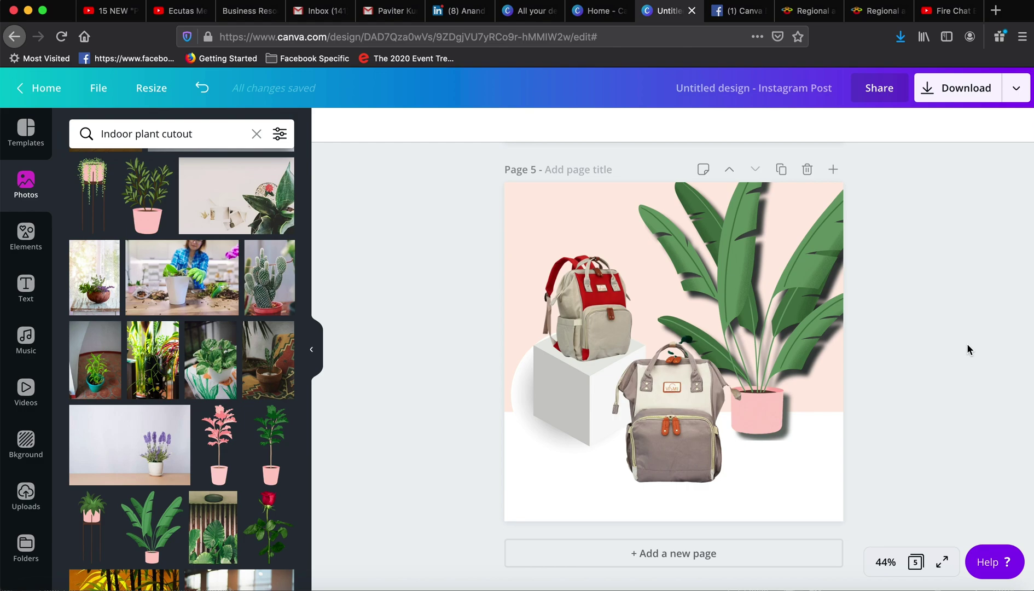
key("super+z")
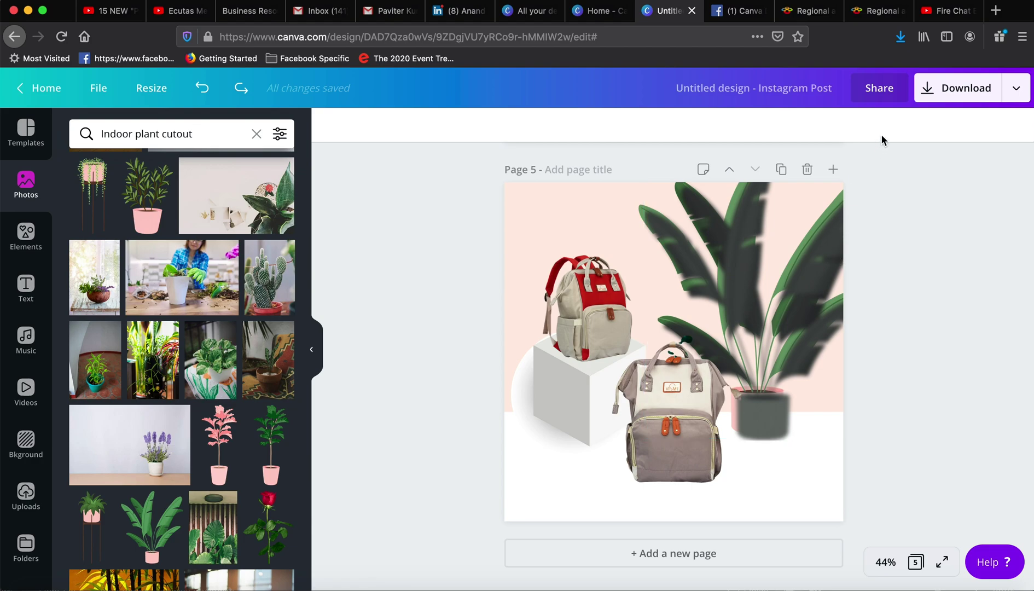
Set the blurred plant copy's transparency to 40 and send it behind the original plant as a shadow.
left_click(833, 243)
left_click(900, 125)
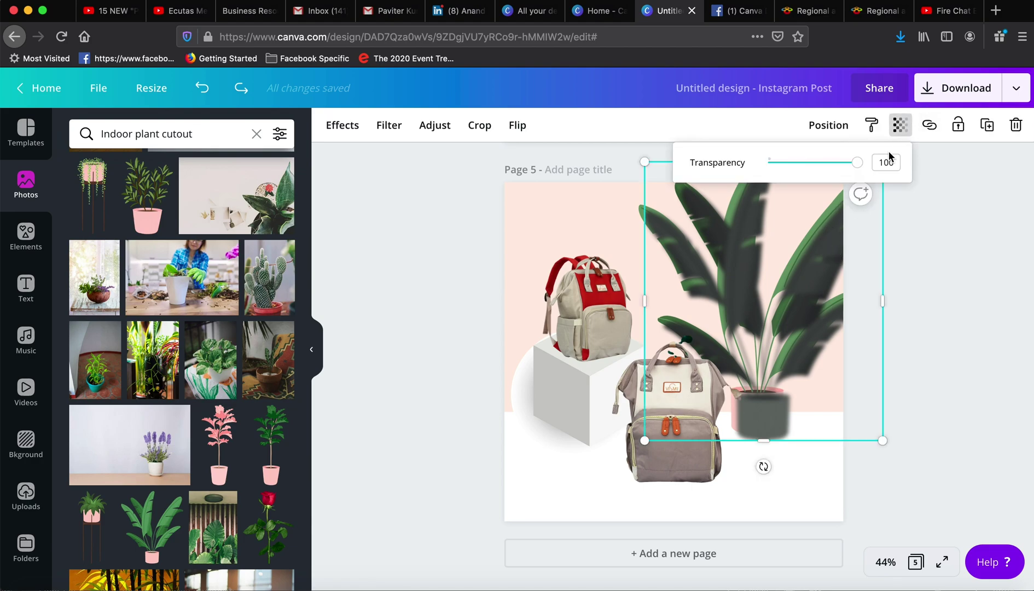
left_click_drag(857, 163, 803, 175)
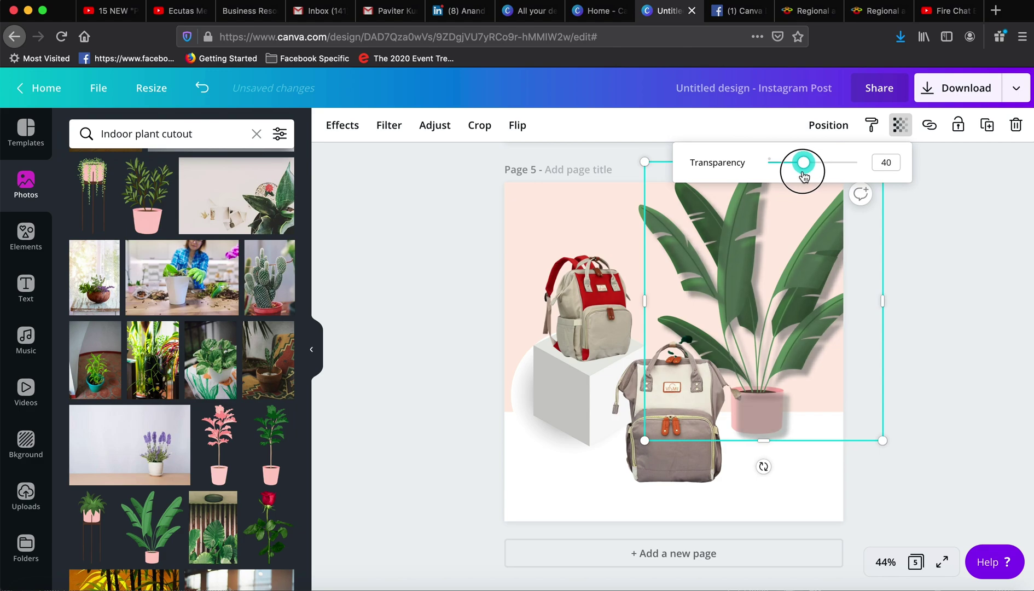
left_click(937, 345)
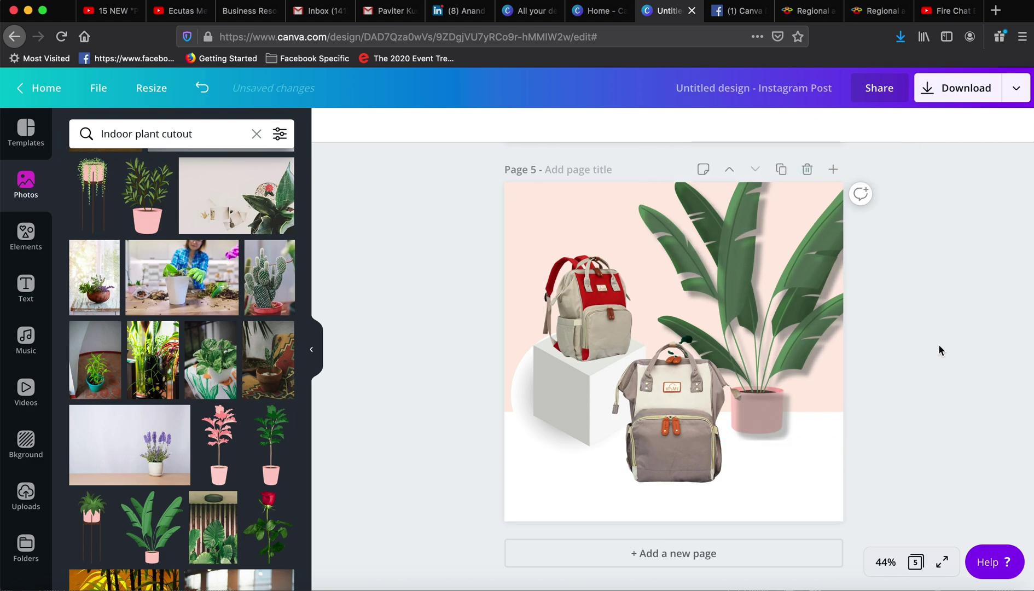
left_click(766, 336)
key("super+z")
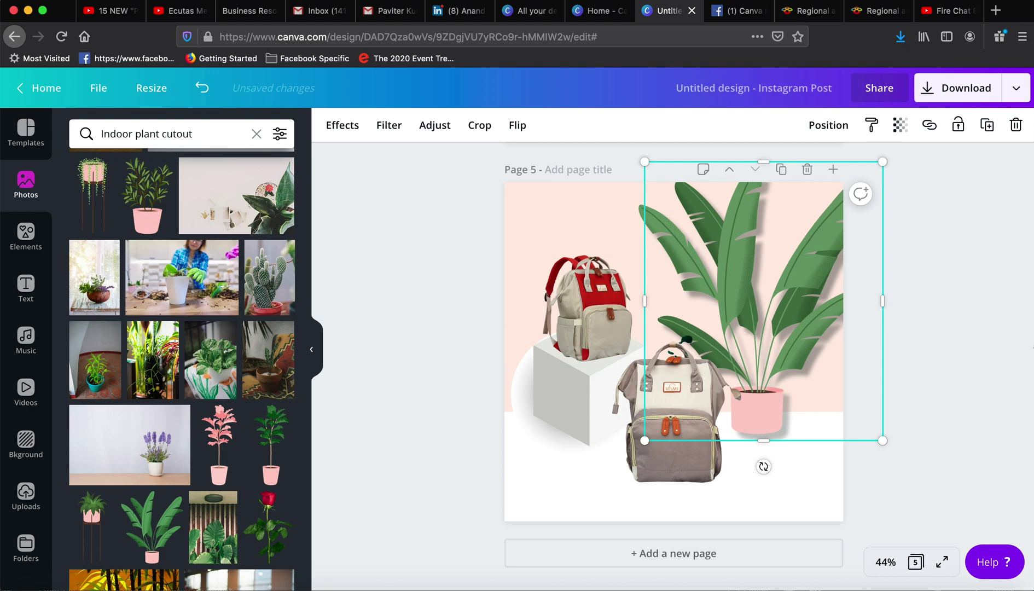
left_click(916, 346)
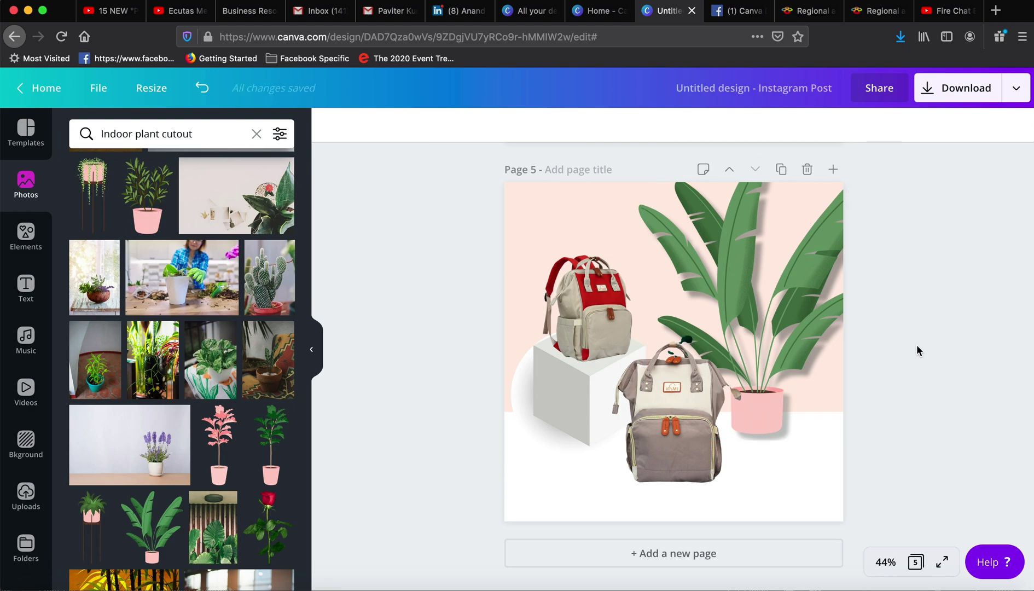
Duplicate the red backpack on the cube and apply the Street filter to the copy.
left_click(620, 328)
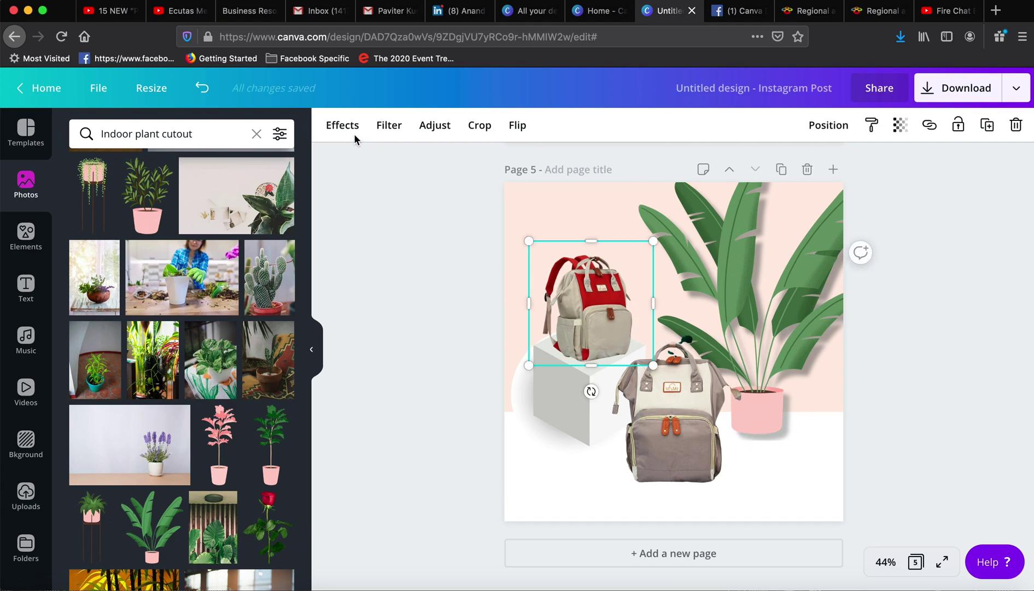
left_click(987, 125)
left_click(432, 127)
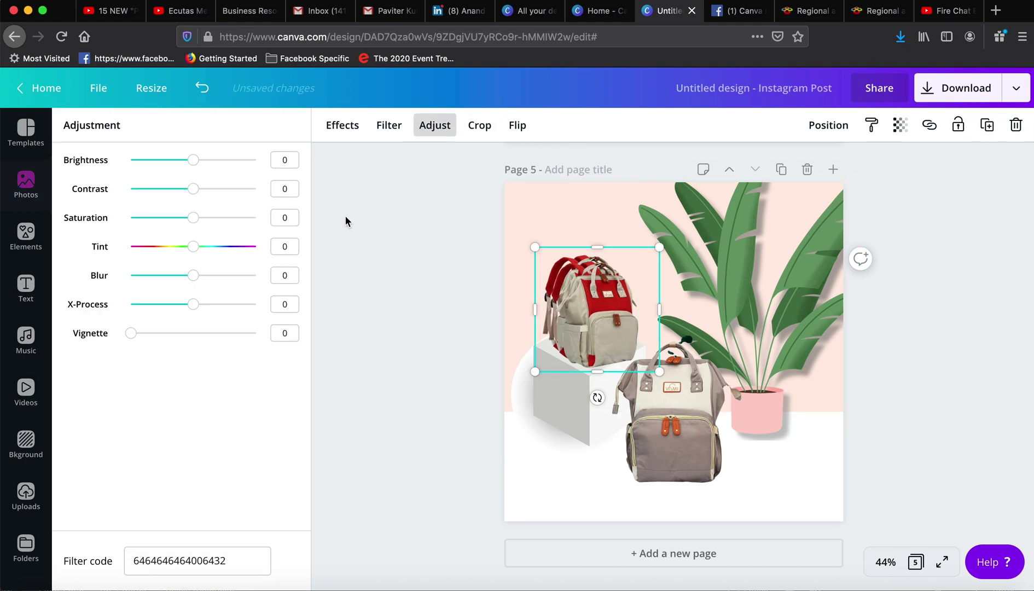
left_click(389, 125)
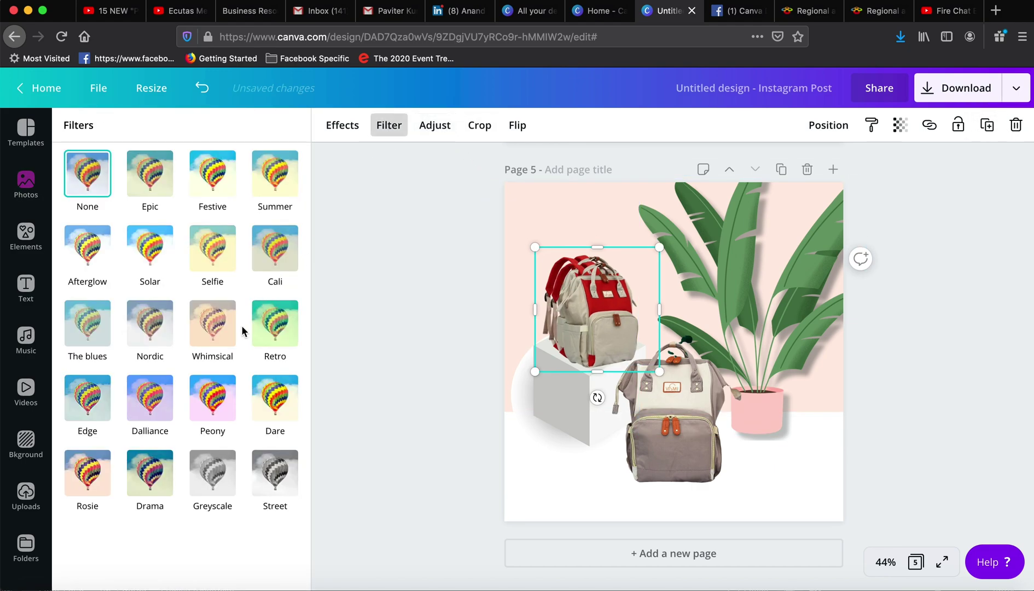
left_click(276, 487)
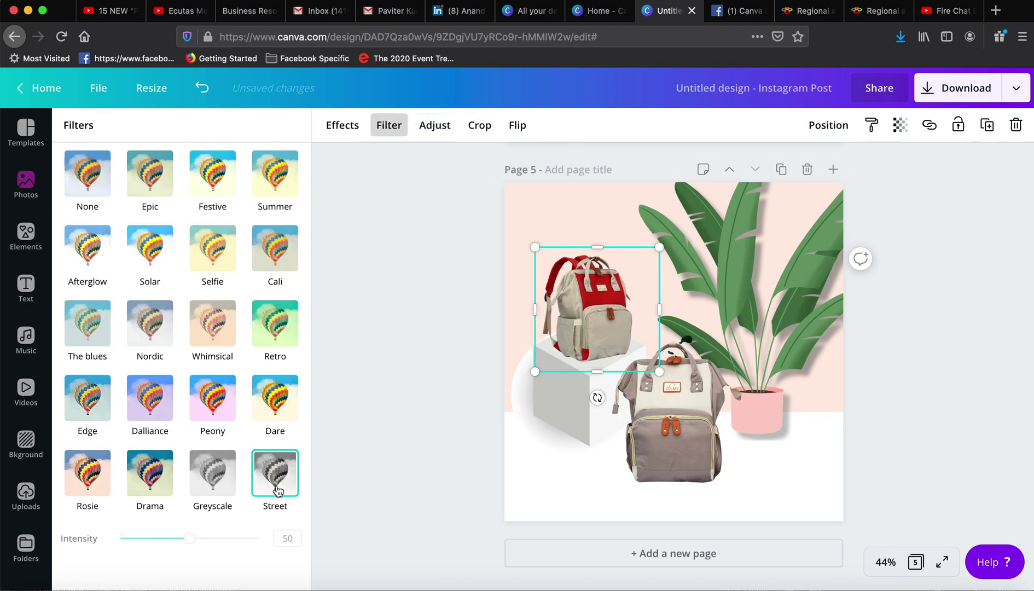
Set the red backpack copy's blur to 22 and send it behind the original backpack as a shadow.
left_click(438, 127)
left_click_drag(190, 276, 209, 275)
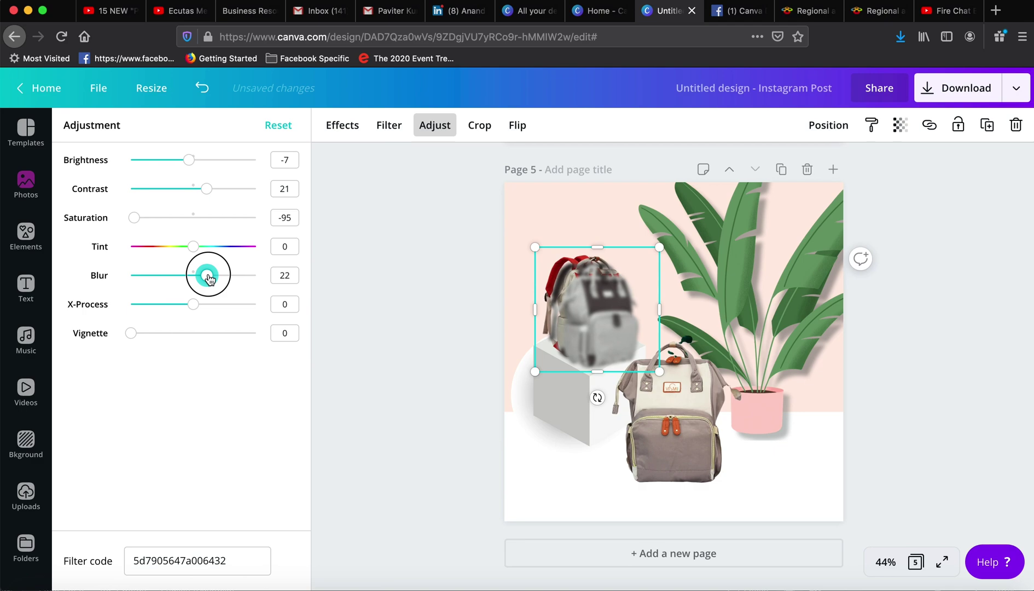
left_click(431, 427)
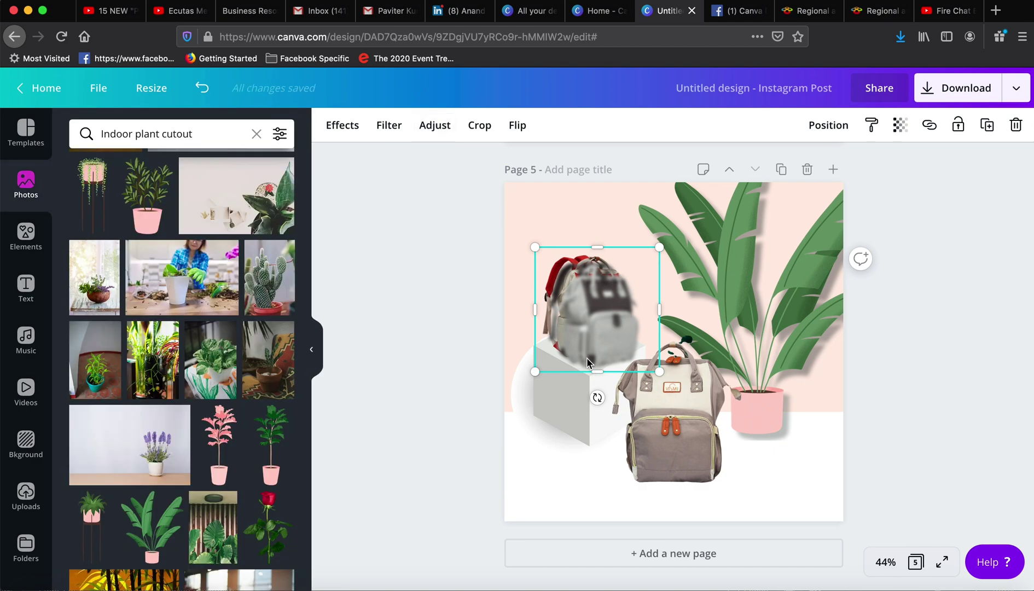
key("super+z")
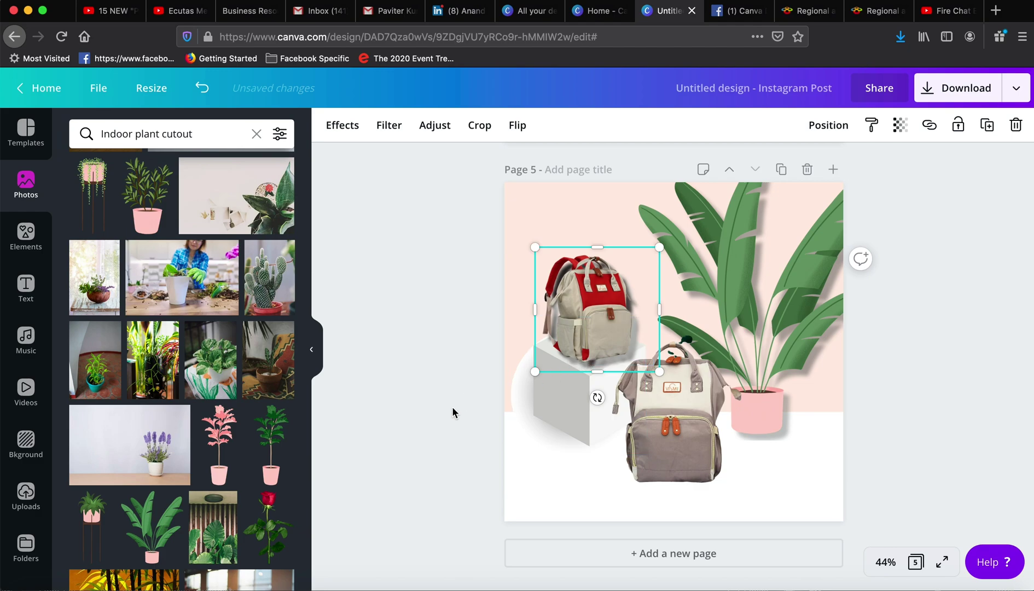
left_click(451, 407)
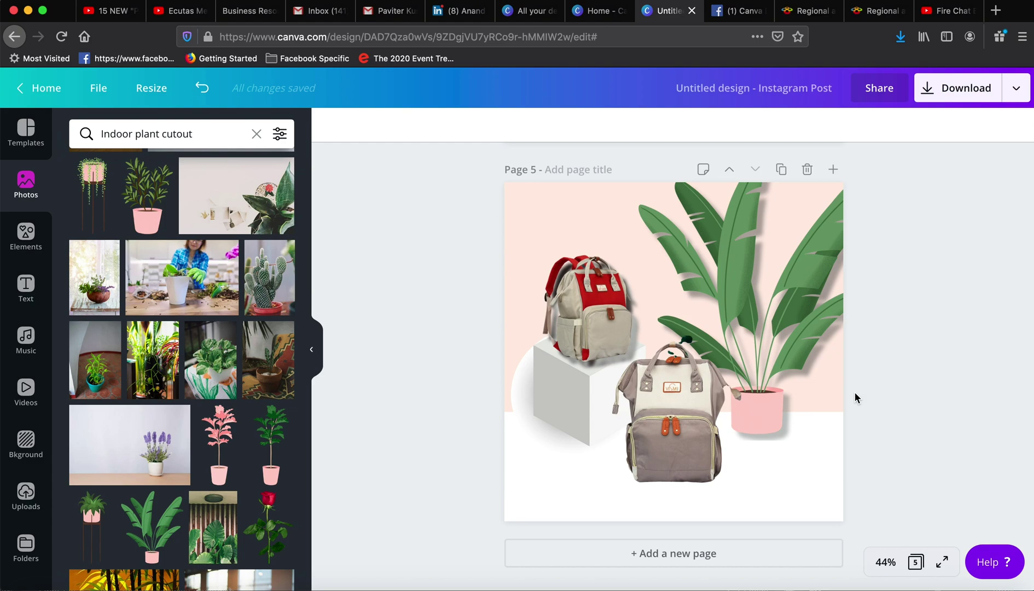
Duplicate the grey backpack and apply the Street filter to the copy.
left_click(659, 432)
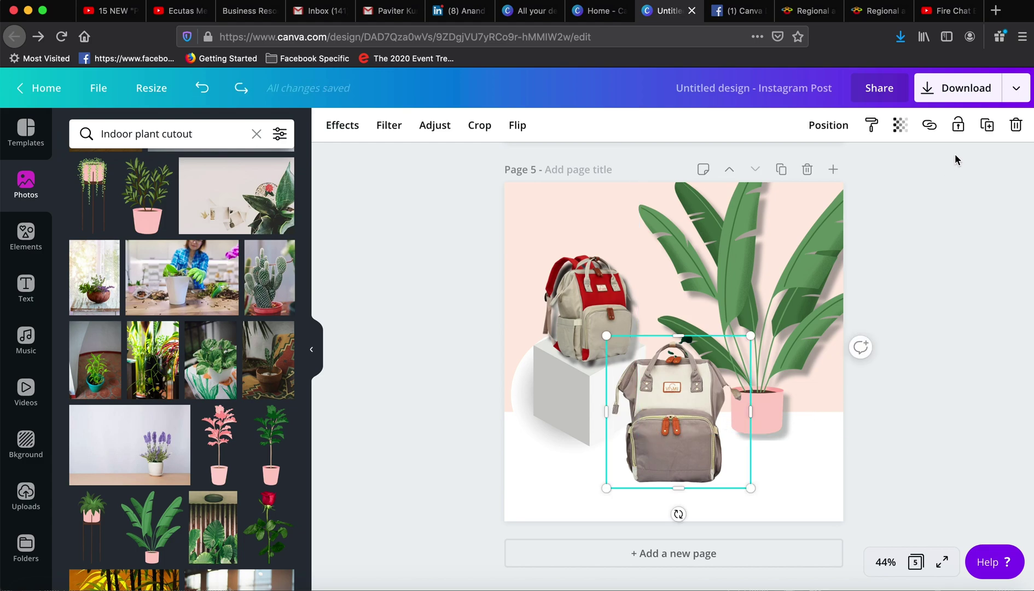
left_click(986, 125)
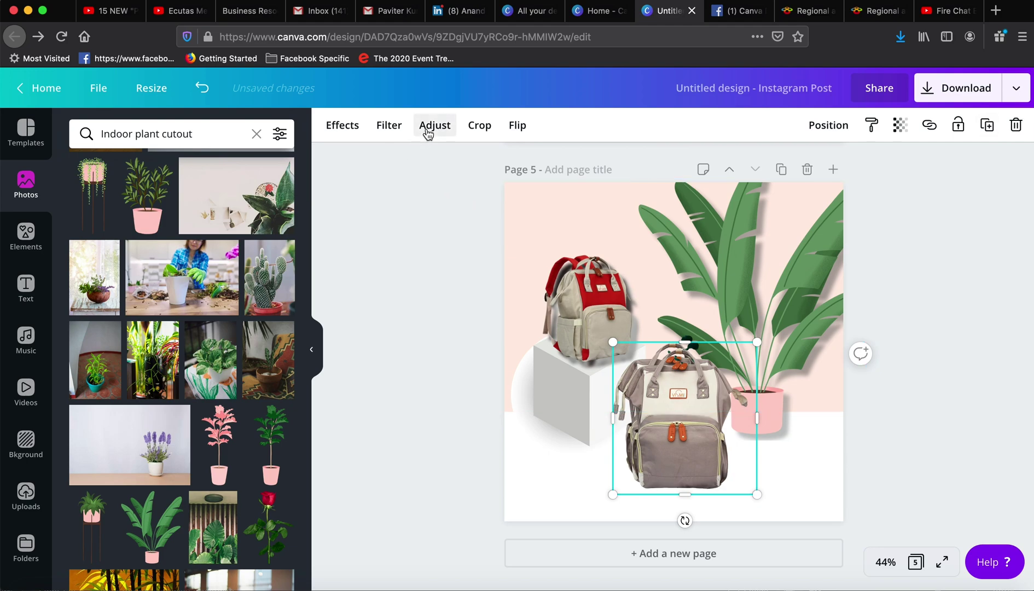
left_click(389, 126)
left_click(282, 491)
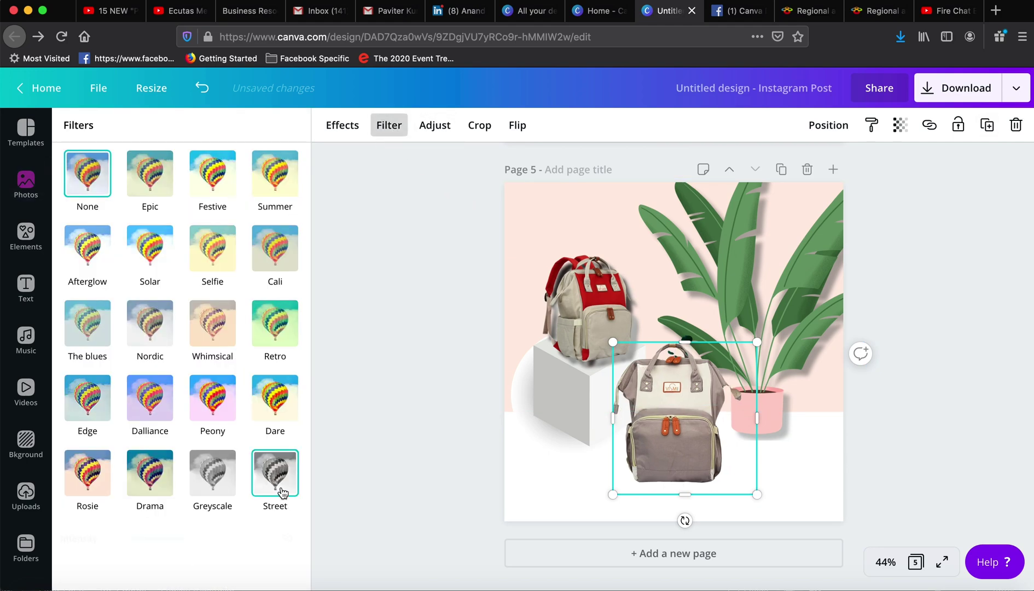
Blur the grey backpack's copy strongly and send it behind the original backpack as a shadow.
left_click(438, 127)
left_click_drag(189, 276, 214, 282)
left_click(964, 465)
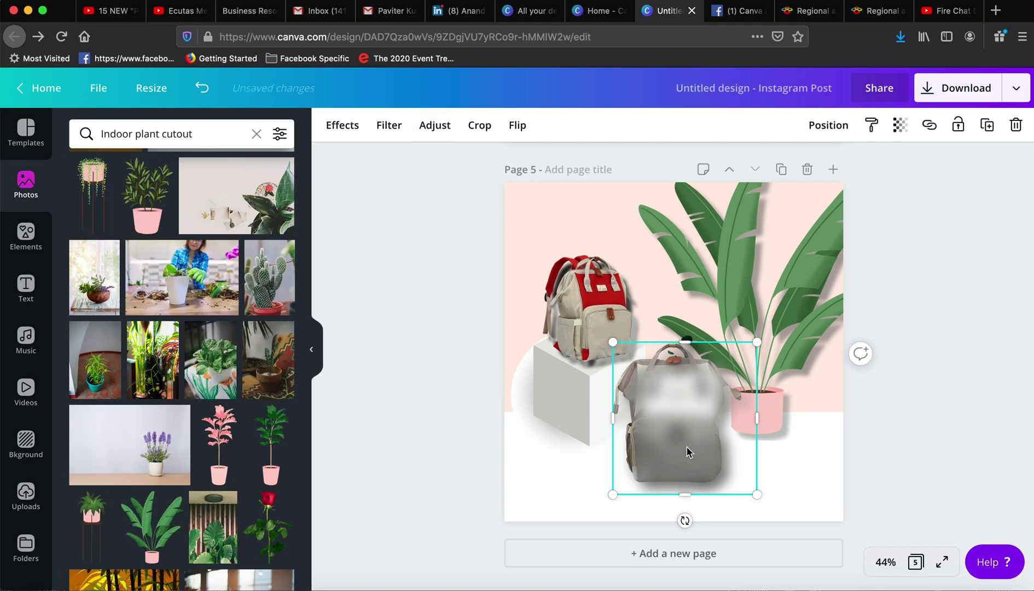
key("ctrl+z")
left_click(973, 479)
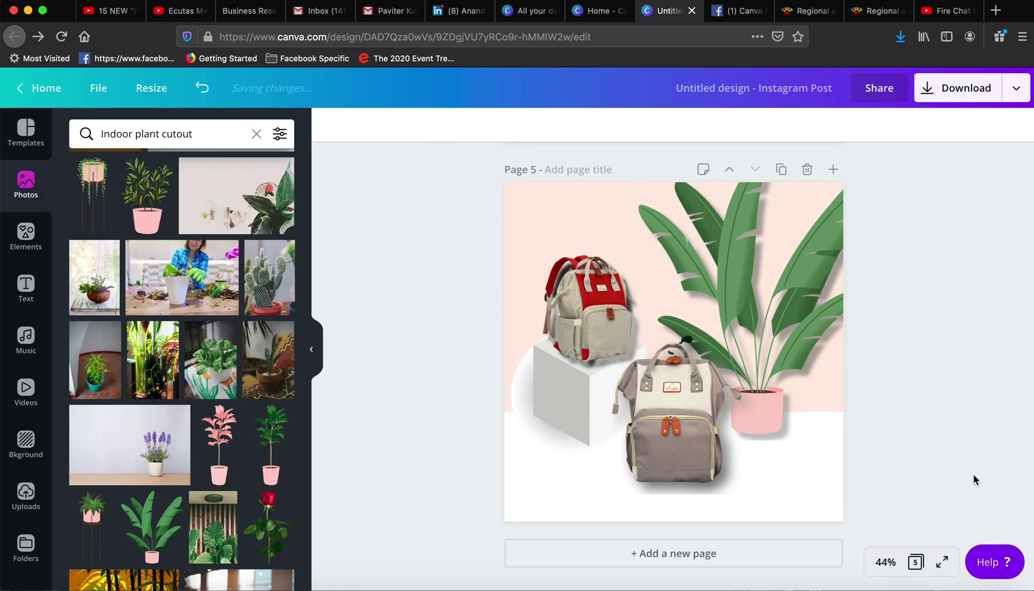
Enlarge the original grey backpack slightly from its lower corner so it covers more of its blurred shadow copy.
left_click(719, 490)
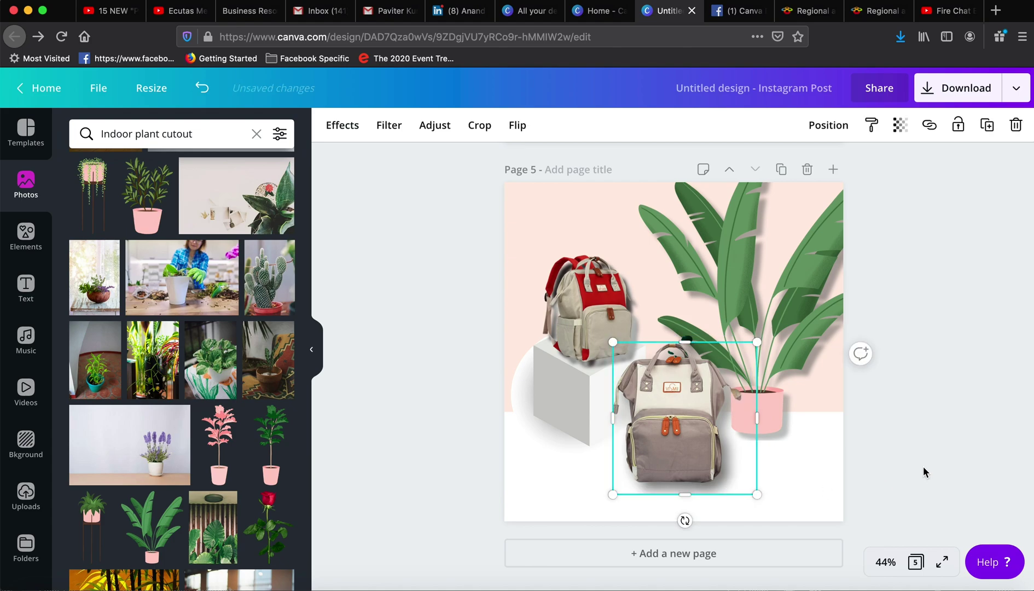
key("ctrl+shift+z")
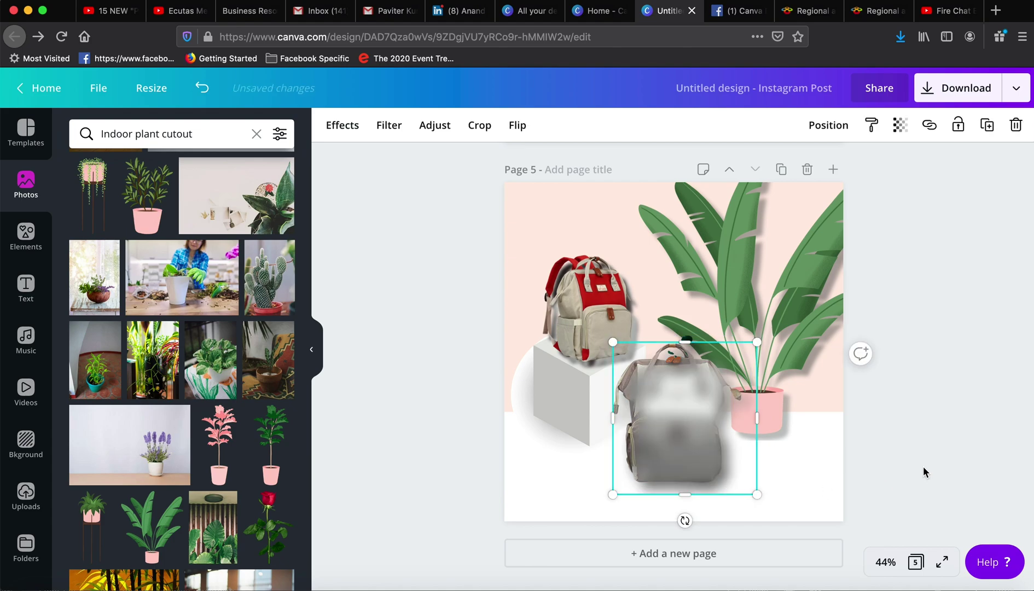
left_click_drag(757, 495, 750, 488)
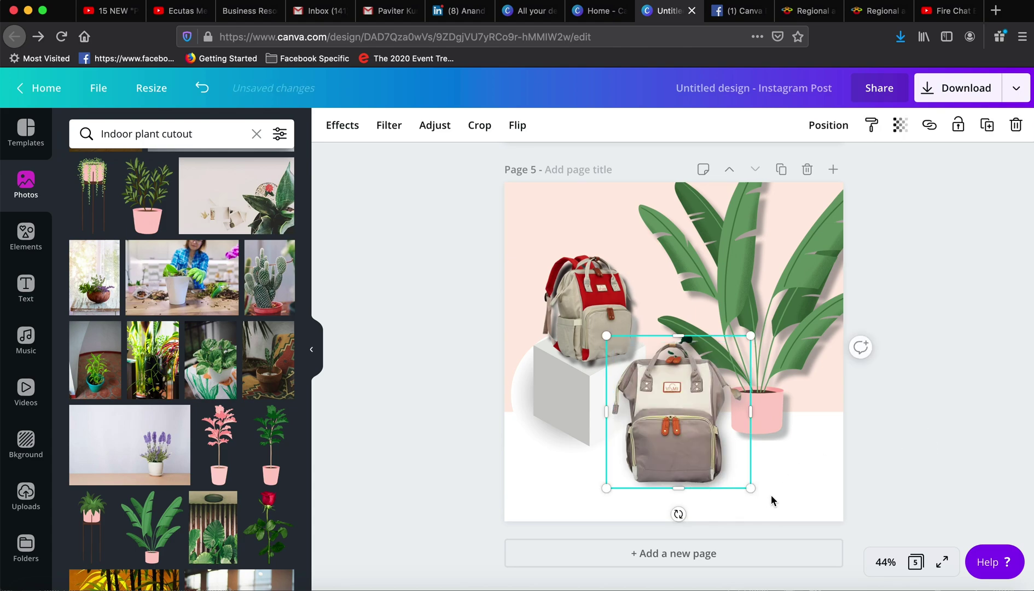
left_click_drag(751, 487, 758, 491)
left_click(924, 449)
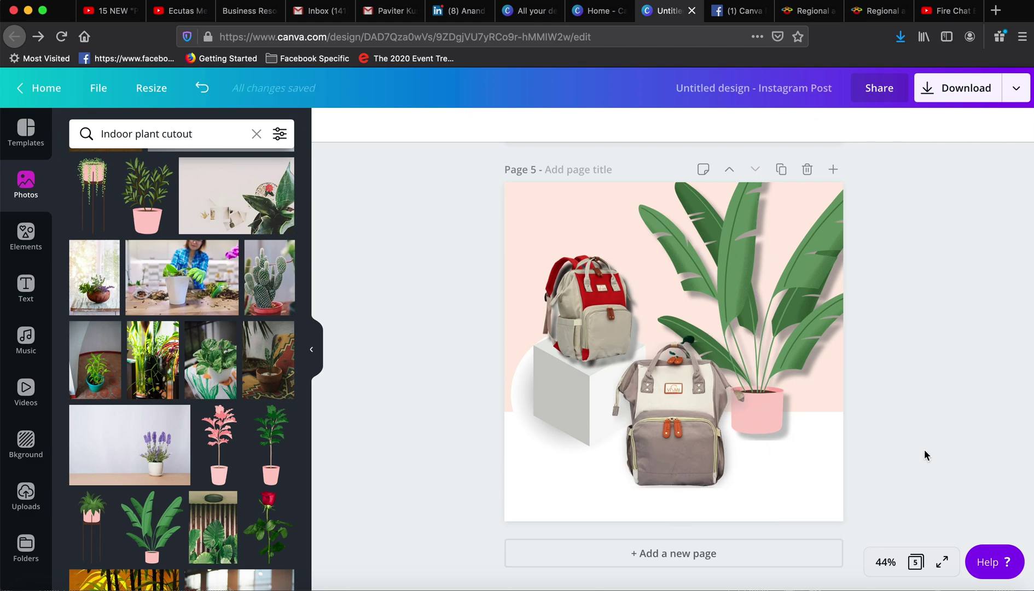
Add the "Online Sale" font combination with radiating lines to the page.
left_click(50, 295)
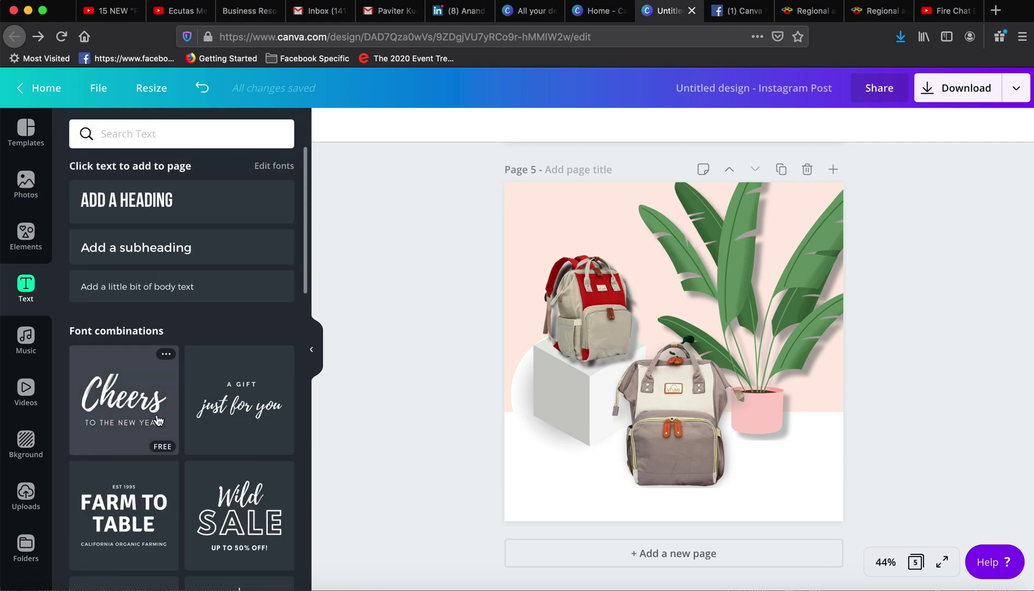
scroll(158, 420, "down", 3)
scroll(158, 419, "down", 1)
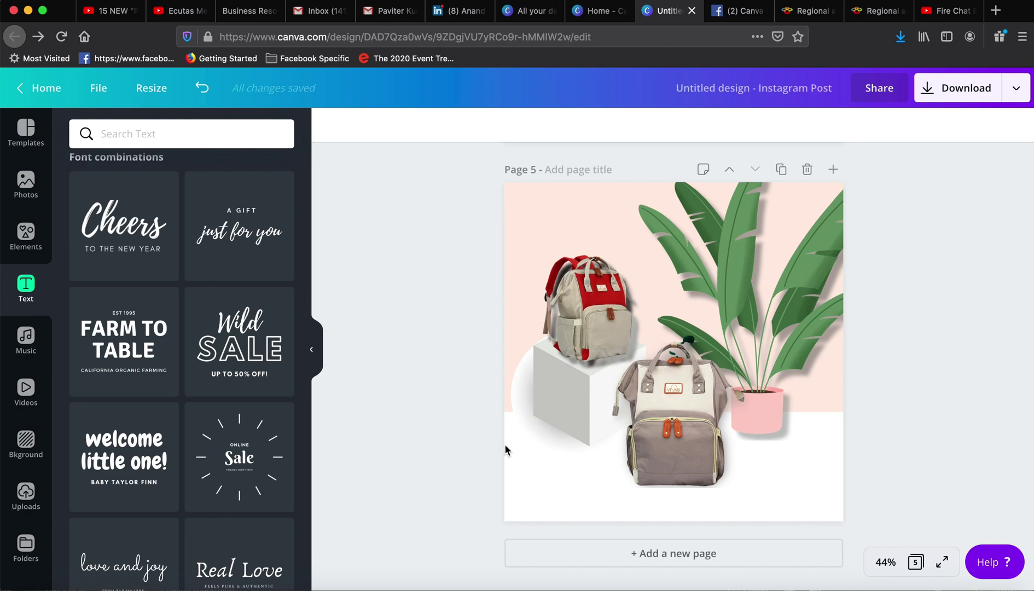
left_click(239, 456)
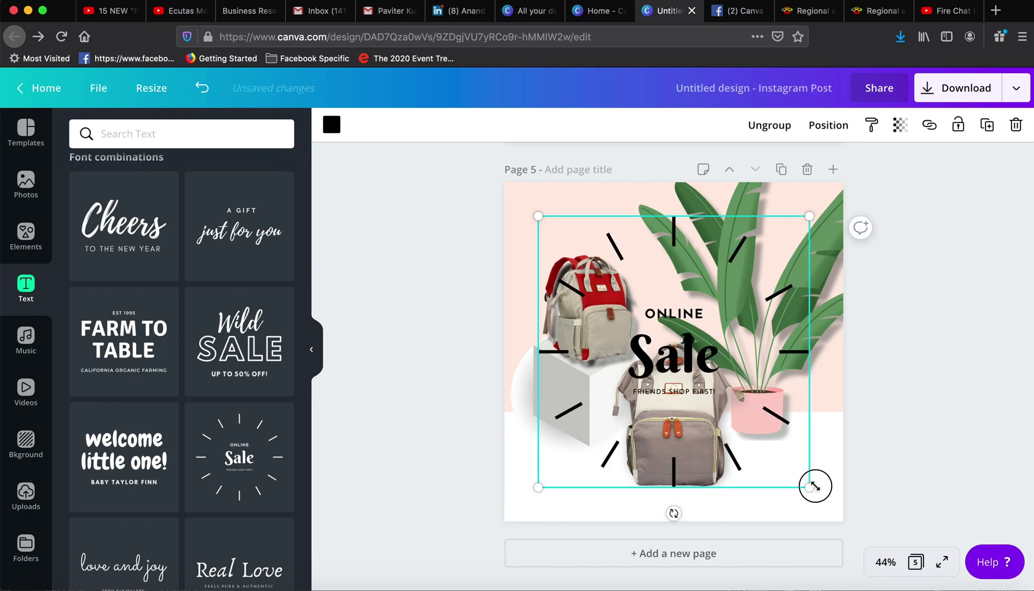
Shrink the "Online Sale" text group and place it in the page's lower-left area, overlapping the cube's lower edge.
left_click_drag(809, 486, 664, 341)
left_click_drag(609, 280, 575, 458)
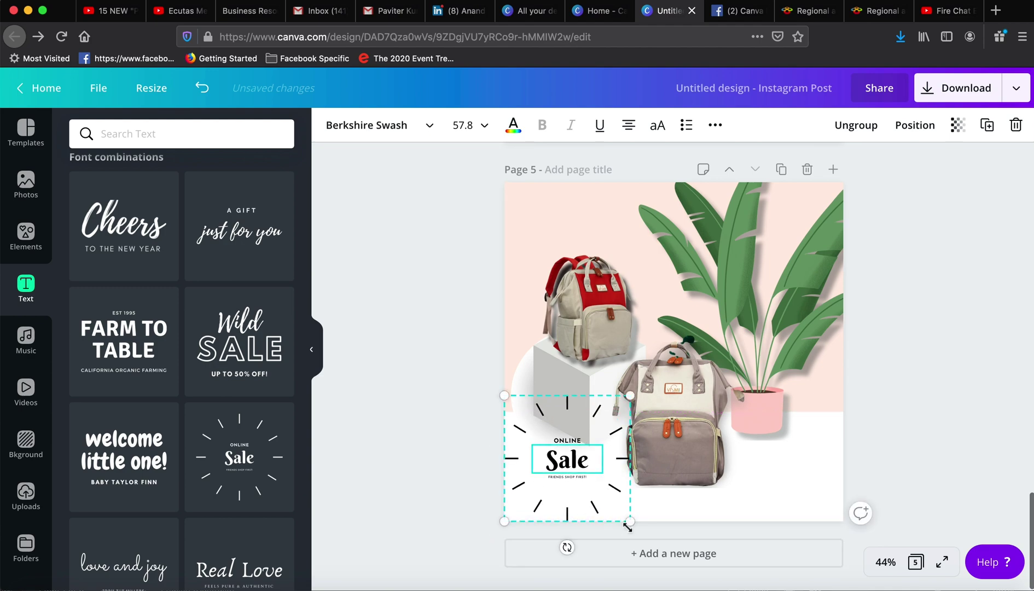
left_click_drag(630, 520, 607, 496)
left_click_drag(556, 445, 572, 465)
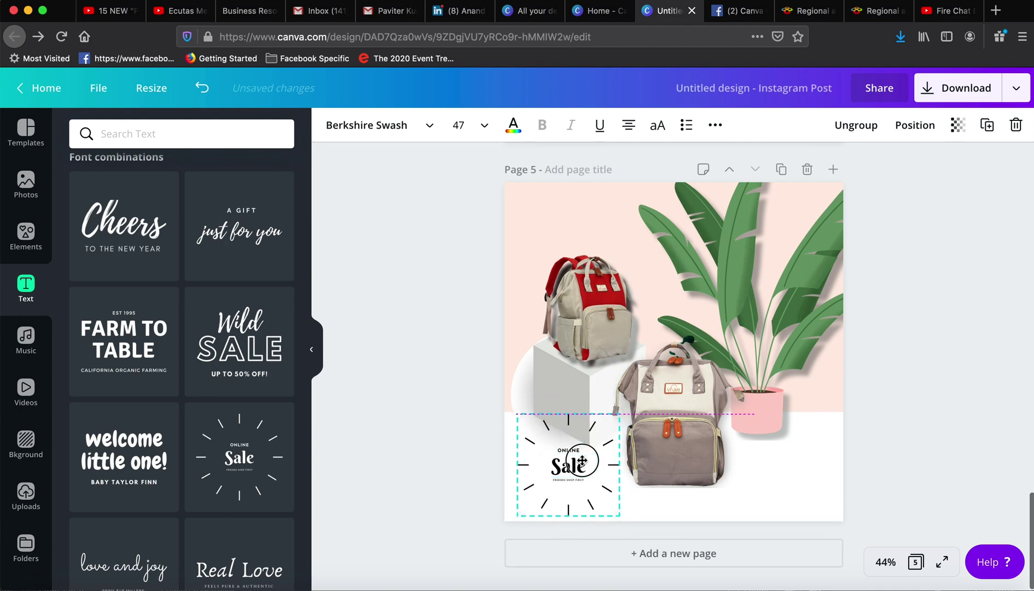
left_click(405, 481)
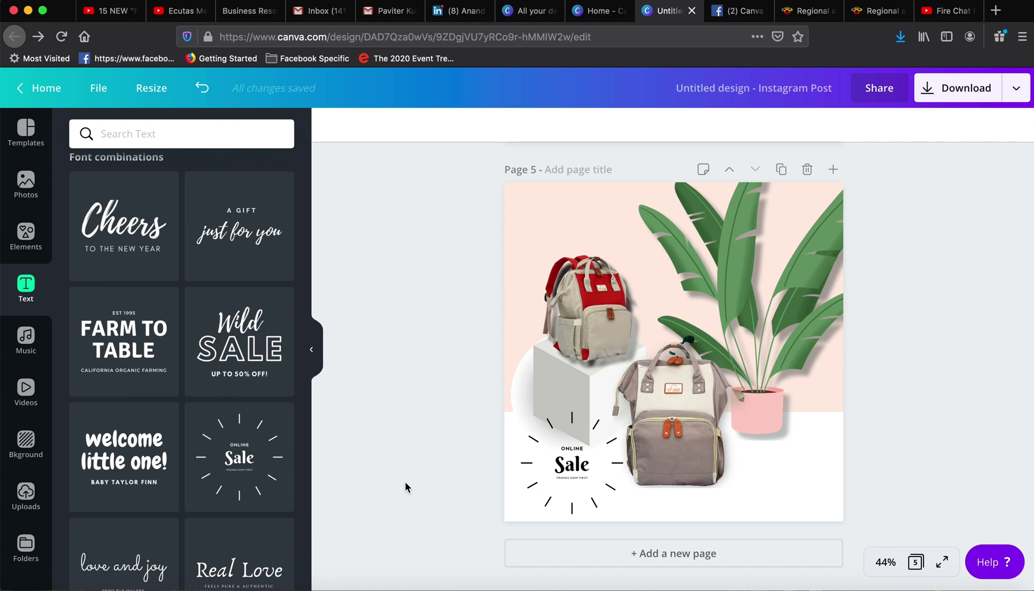